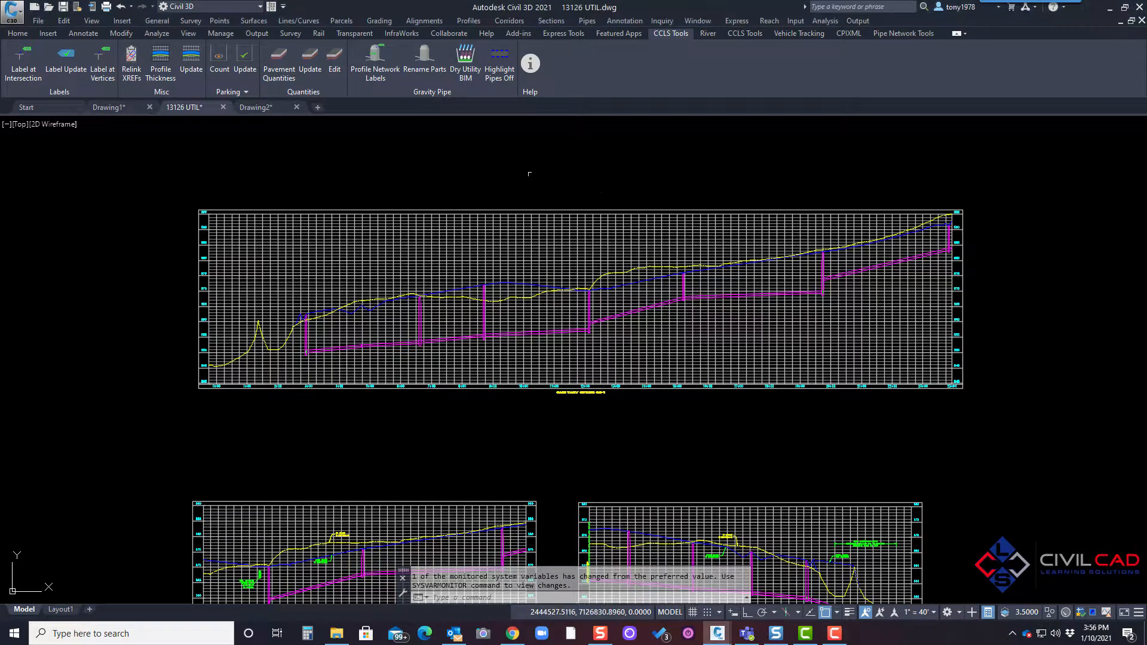
# Step: Start the Profile Network Labels tool and set the pipe type to Entire Network
pyautogui.moveTo(584, 174); pyautogui.dragTo(526, 181, button='middle')
pyautogui.moveTo(323, 313)
pyautogui.mouseDown(button='middle')
pyautogui.moveTo(316, 282)
pyautogui.moveTo(414, 269)
pyautogui.moveTo(336, 246)
pyautogui.mouseUp(button='middle')
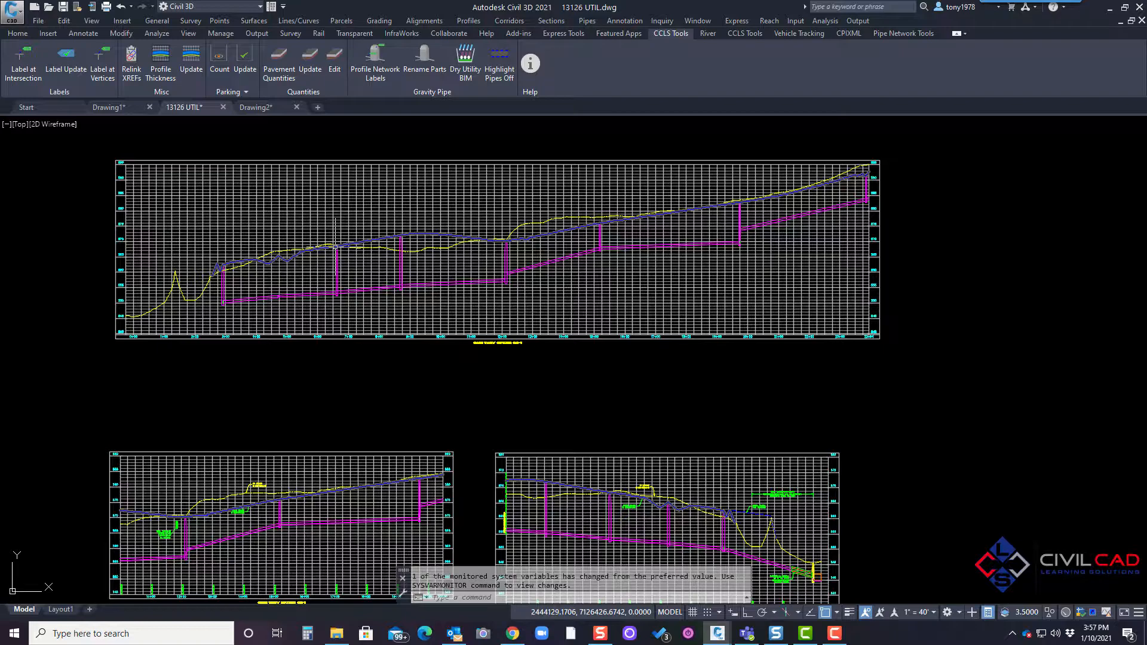
pyautogui.moveTo(349, 262); pyautogui.dragTo(372, 295, button='middle')
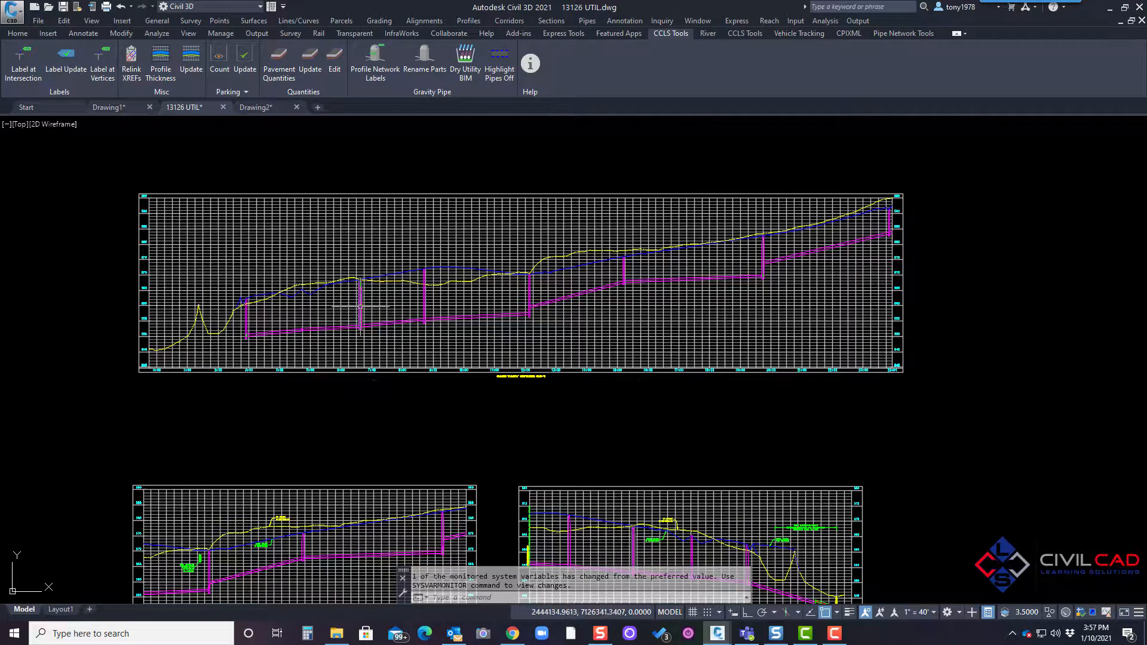
pyautogui.moveTo(361, 308); pyautogui.dragTo(346, 323, button='middle')
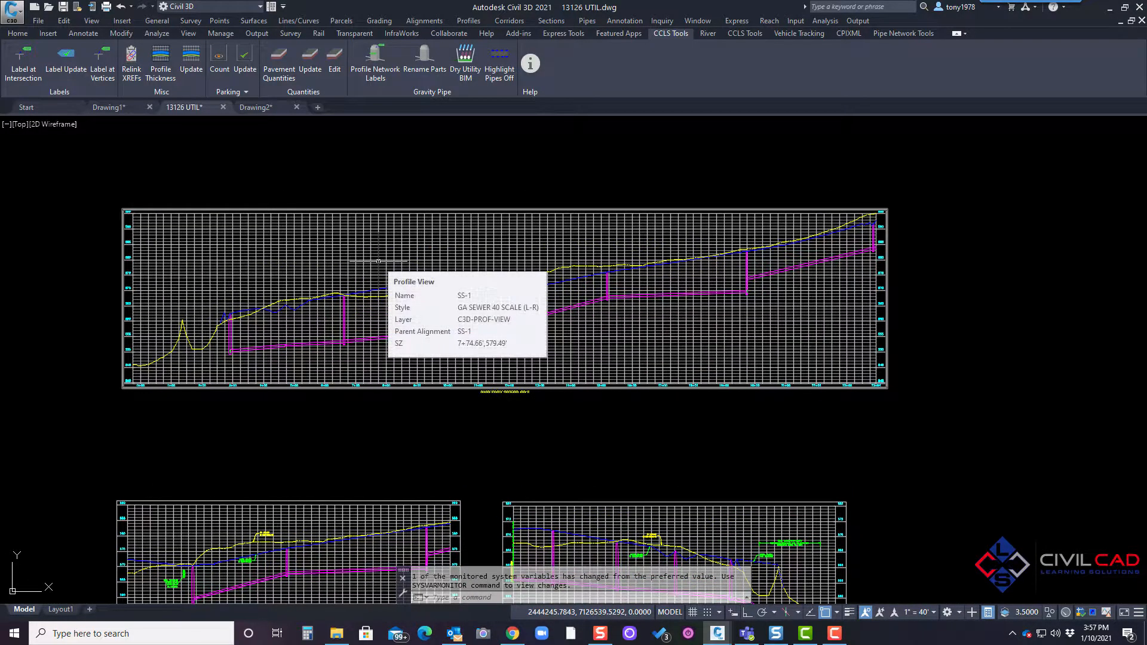
pyautogui.click(375, 60)
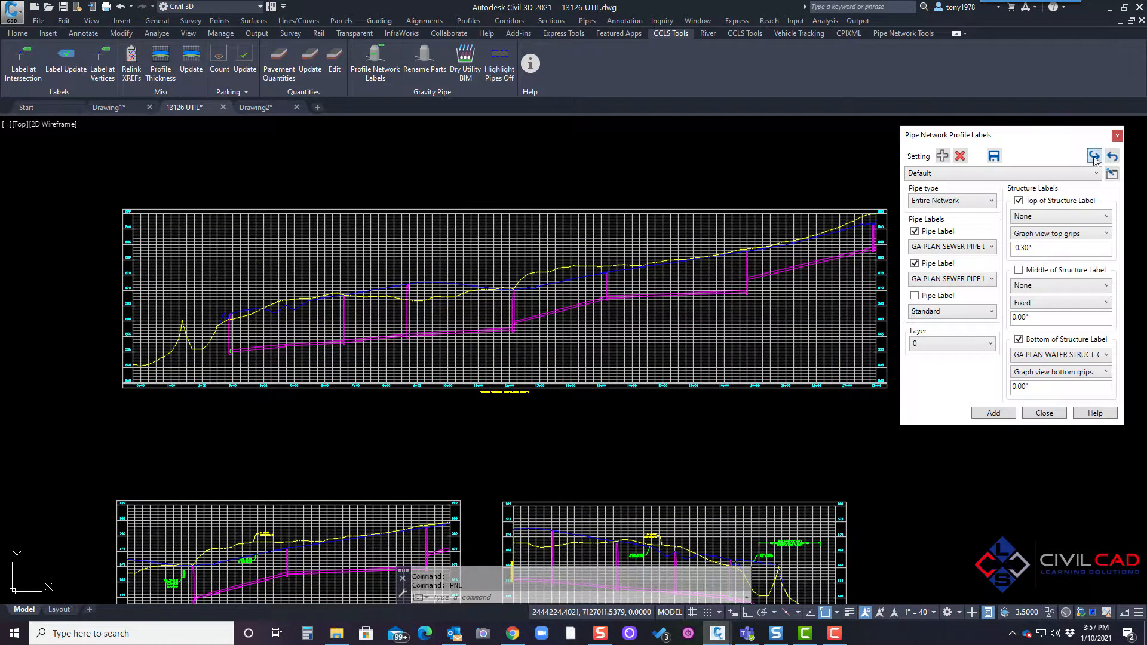
pyautogui.moveTo(1027, 142); pyautogui.dragTo(514, 138)
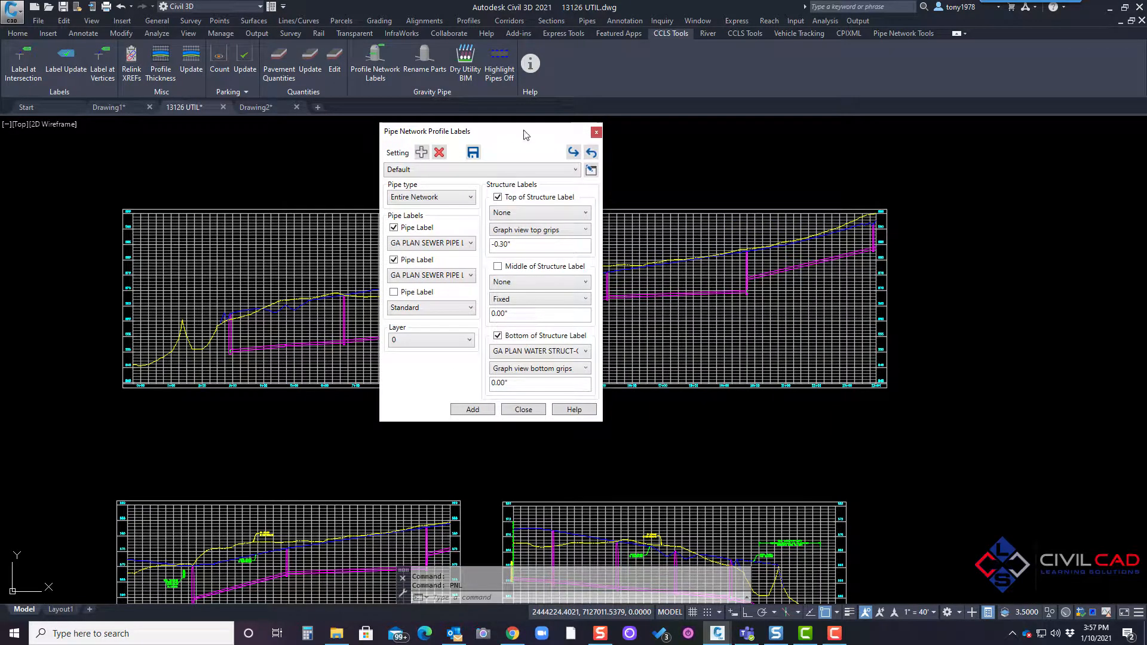
pyautogui.click(421, 195)
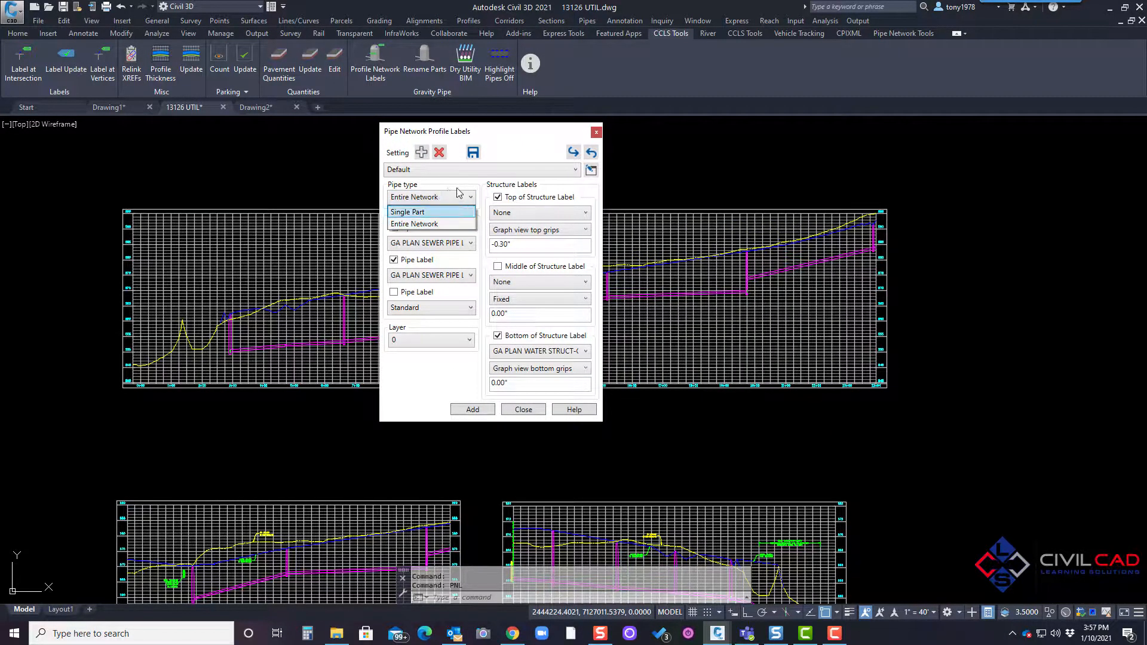
pyautogui.click(423, 225)
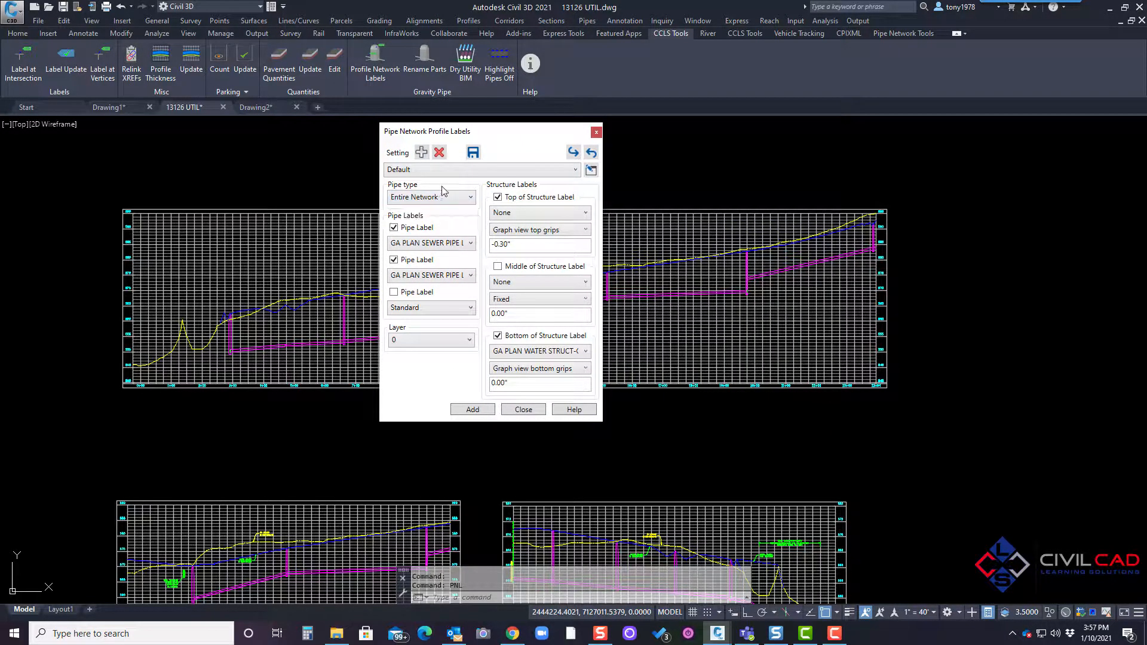
# Step: Set the first pipe label's style to GA PLAN STORM PIPE (LENGTH AND SLOPE)
pyautogui.click(420, 243)
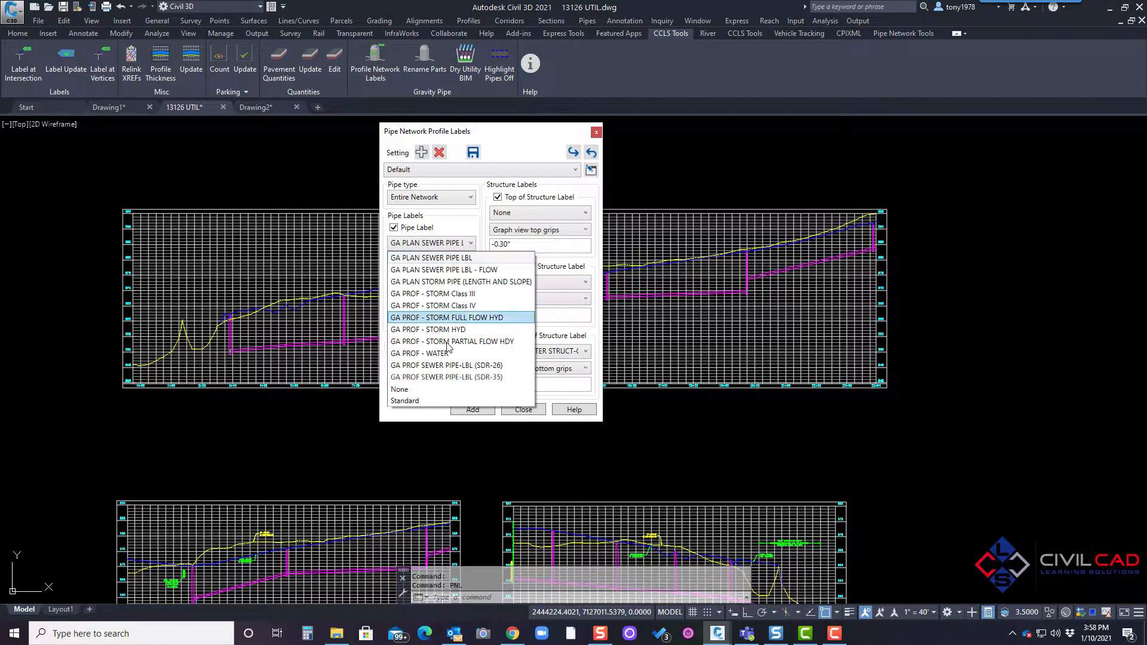
pyautogui.click(449, 263)
pyautogui.click(434, 242)
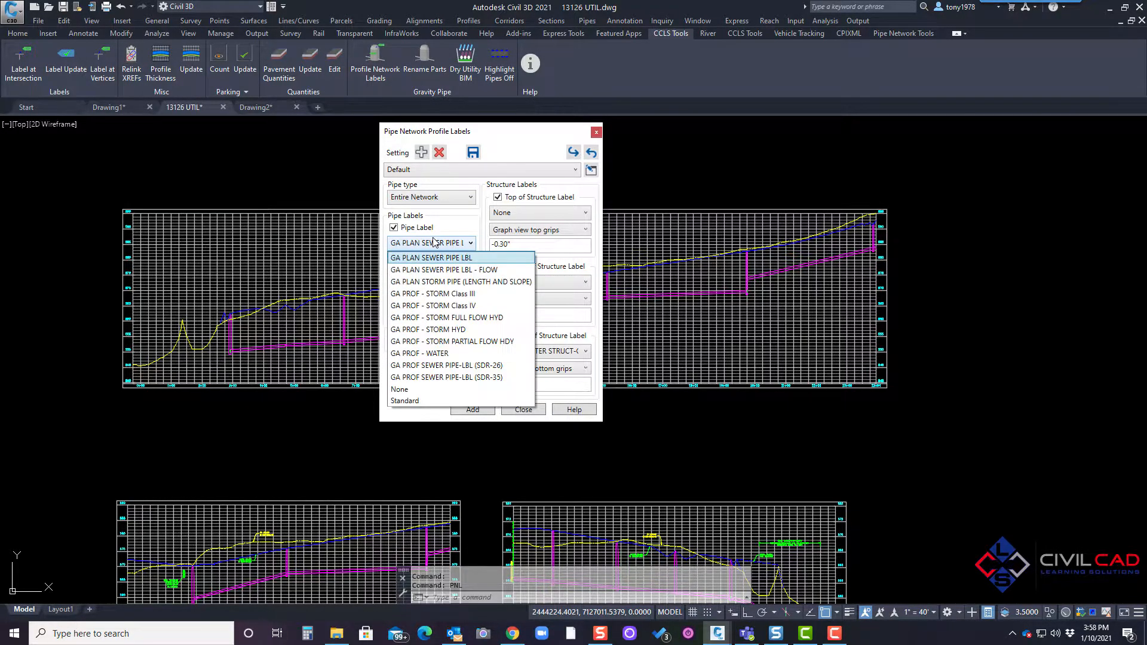
pyautogui.click(435, 282)
pyautogui.click(448, 247)
pyautogui.click(449, 248)
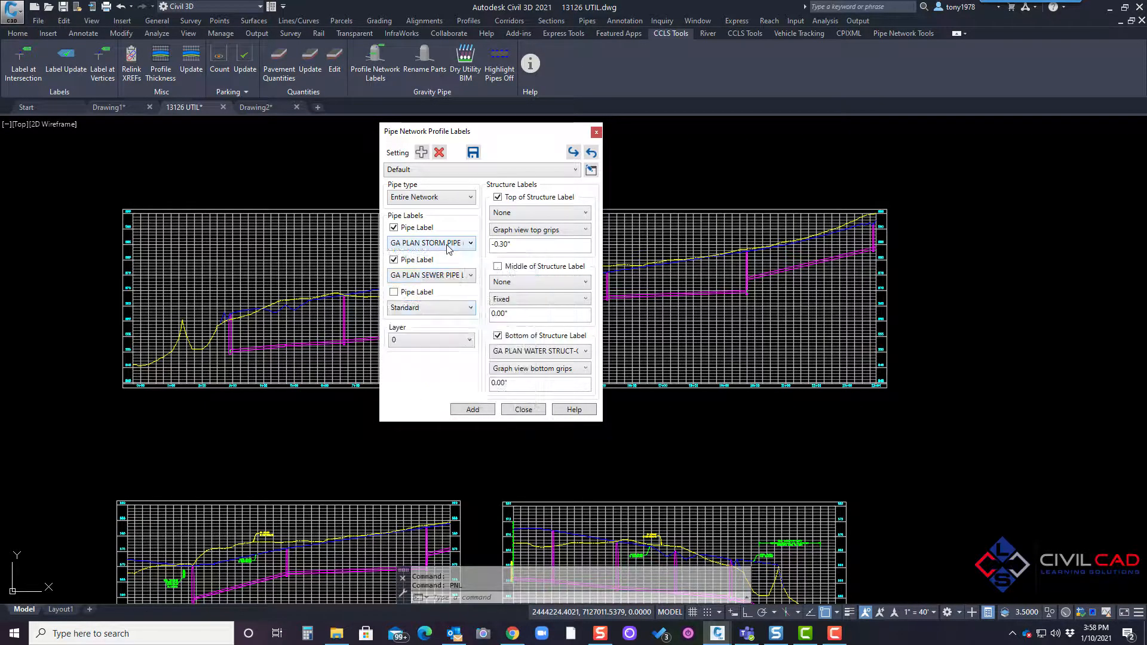
# Step: Turn off the first and second pipe labels and set the first label's style to GA PLAN SEWER PIPE LBL
pyautogui.click(393, 260)
pyautogui.click(439, 276)
pyautogui.click(412, 270)
pyautogui.click(394, 228)
pyautogui.click(411, 244)
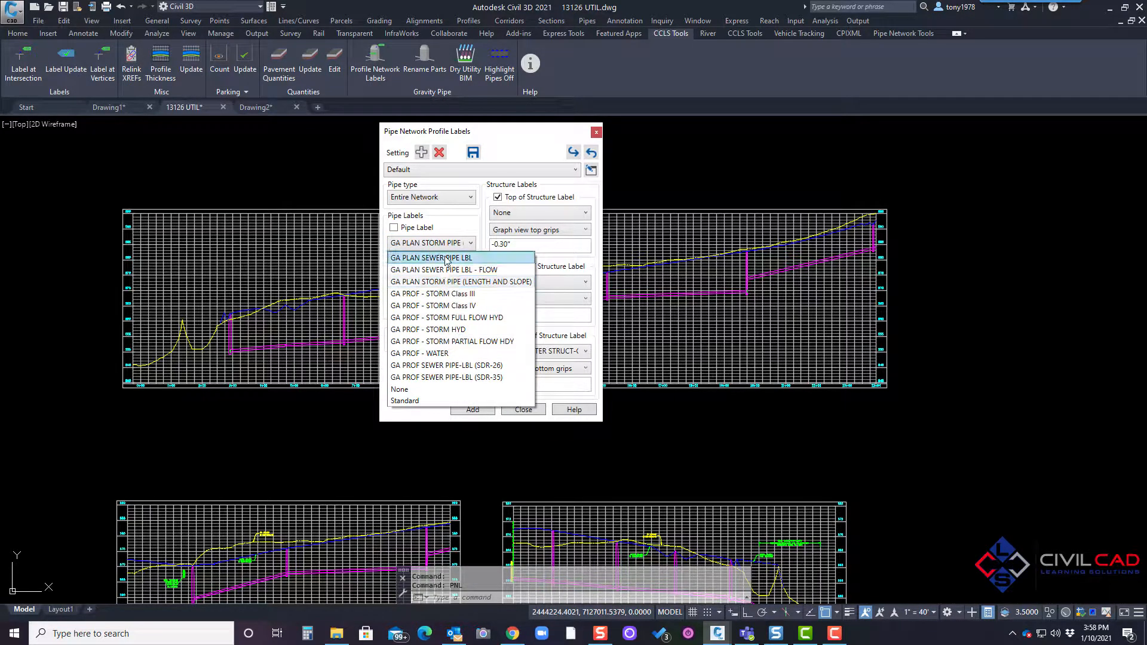
pyautogui.click(445, 259)
pyautogui.click(443, 243)
pyautogui.click(463, 266)
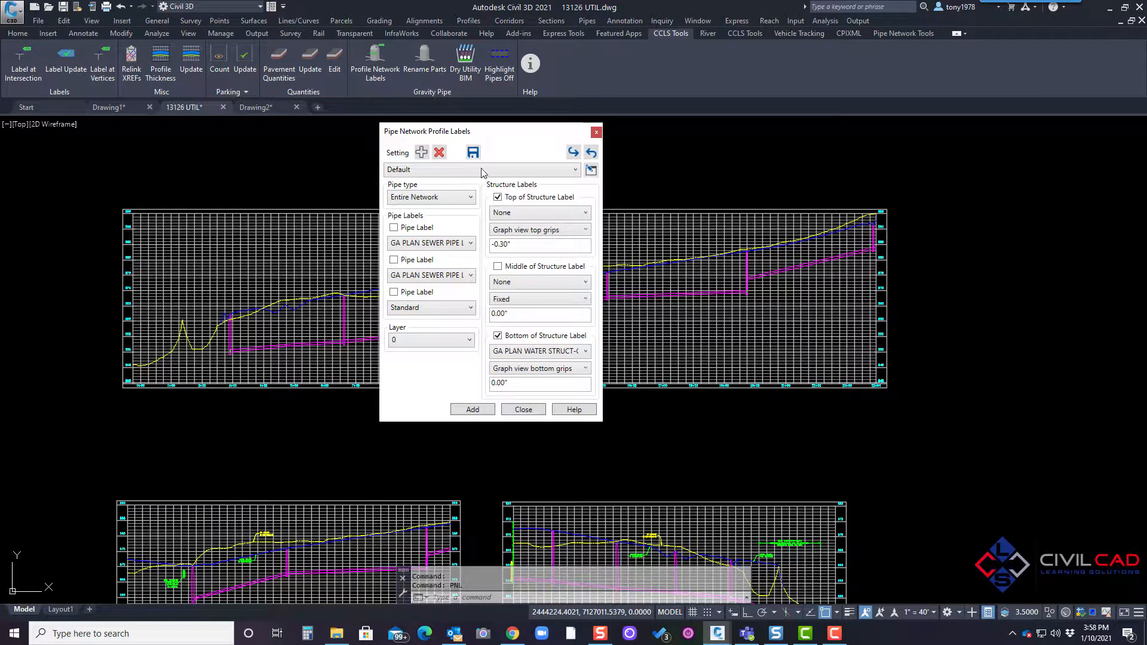
# Step: Place the top-of-structure label at Graph view top grips with an offset of 0
pyautogui.moveTo(517, 136); pyautogui.dragTo(580, 137)
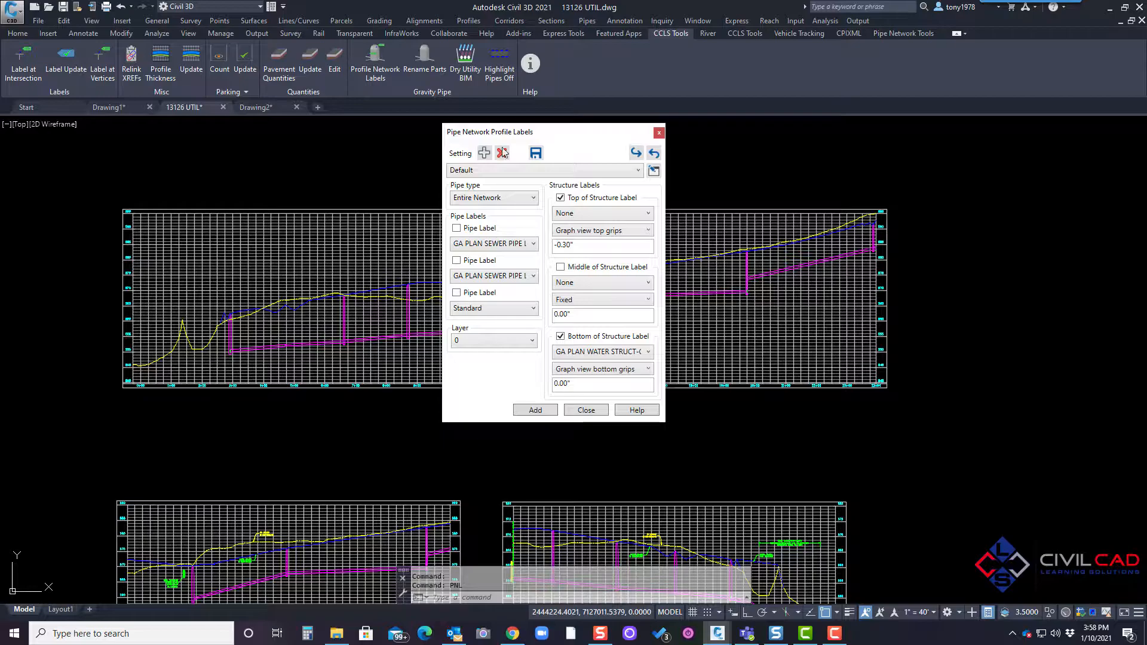
pyautogui.click(562, 217)
pyautogui.click(650, 200)
pyautogui.click(621, 231)
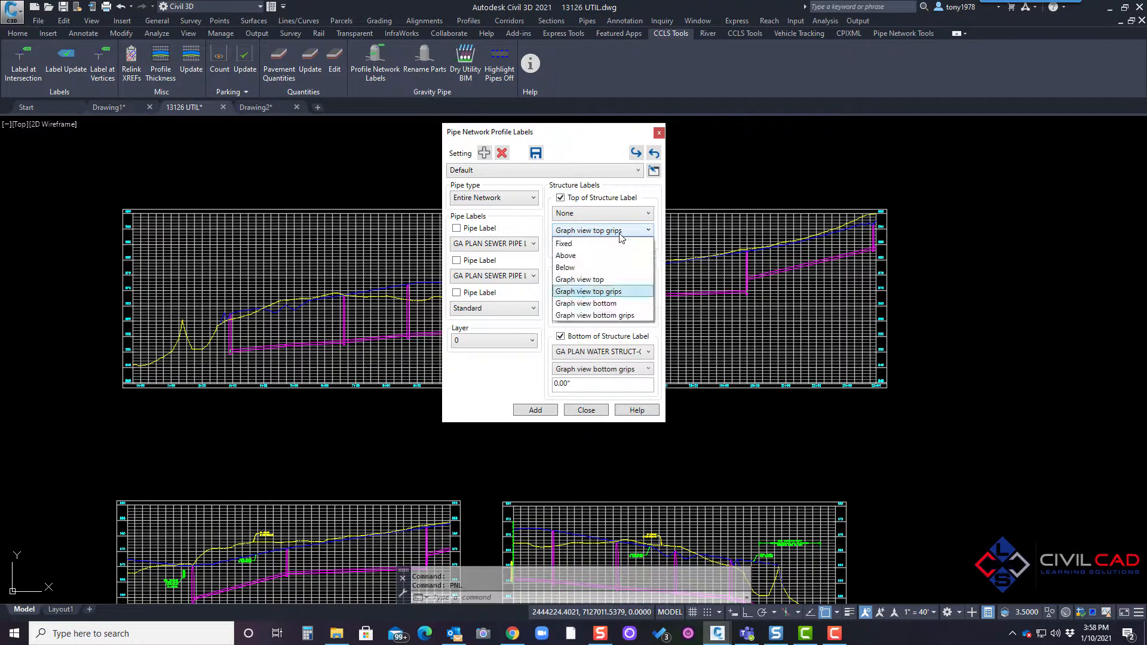
pyautogui.click(611, 293)
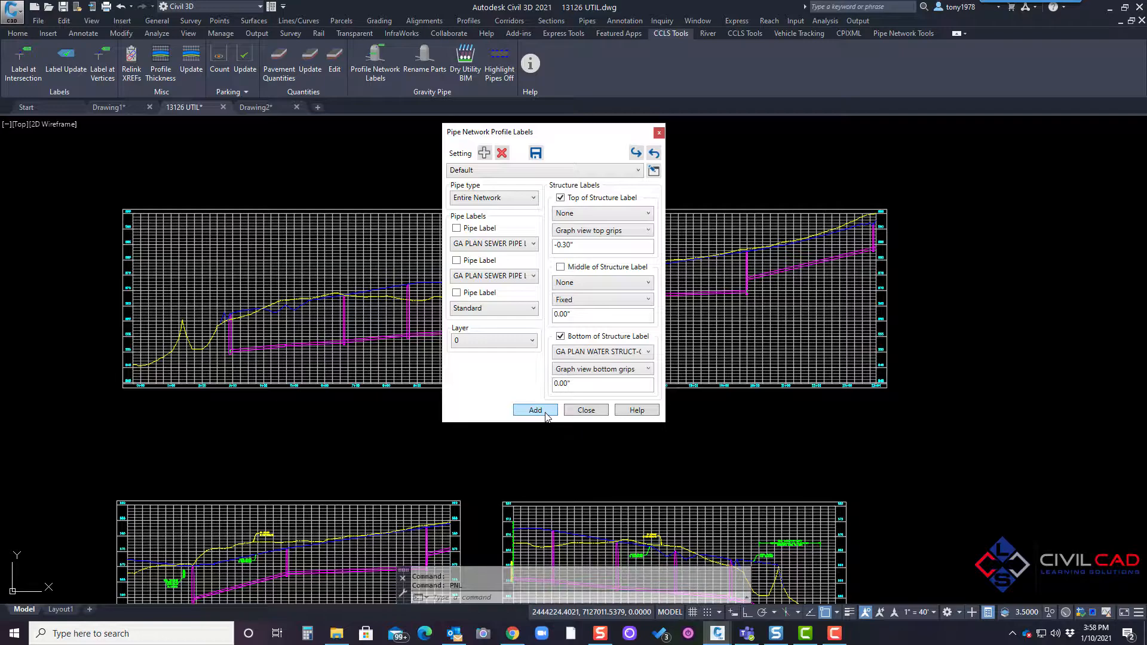
pyautogui.doubleClick(621, 245)
pyautogui.write('0')
pyautogui.click(622, 233)
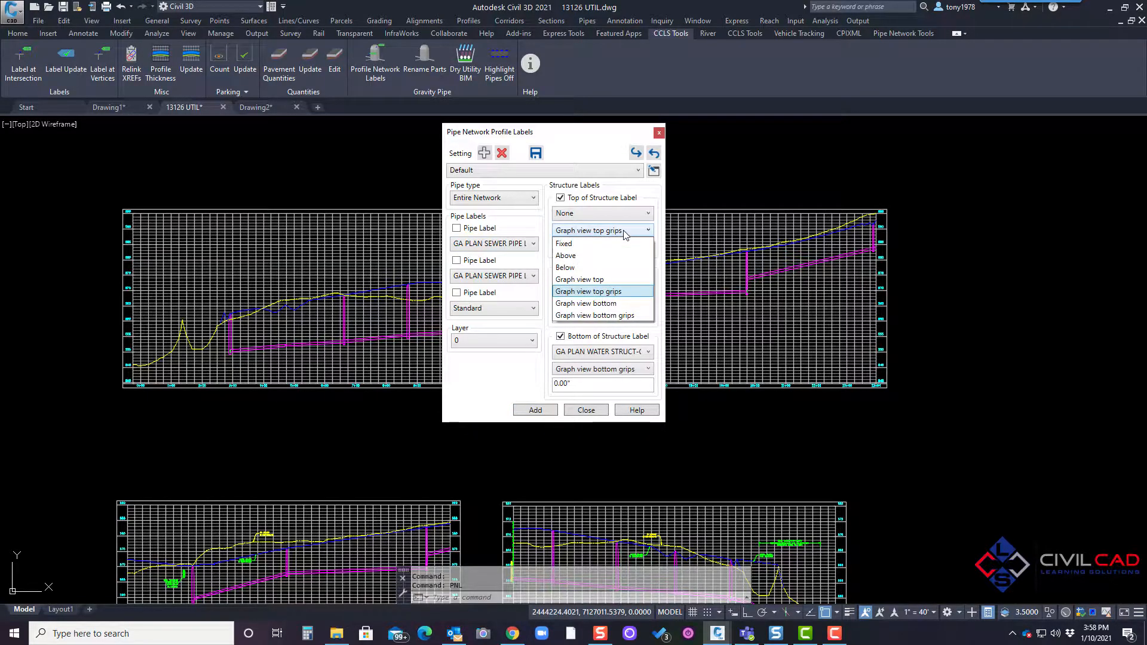
pyautogui.click(589, 291)
# Step: Set the top-of-structure label style to GA PROF SEWER STRUCT-LBL
pyautogui.click(629, 370)
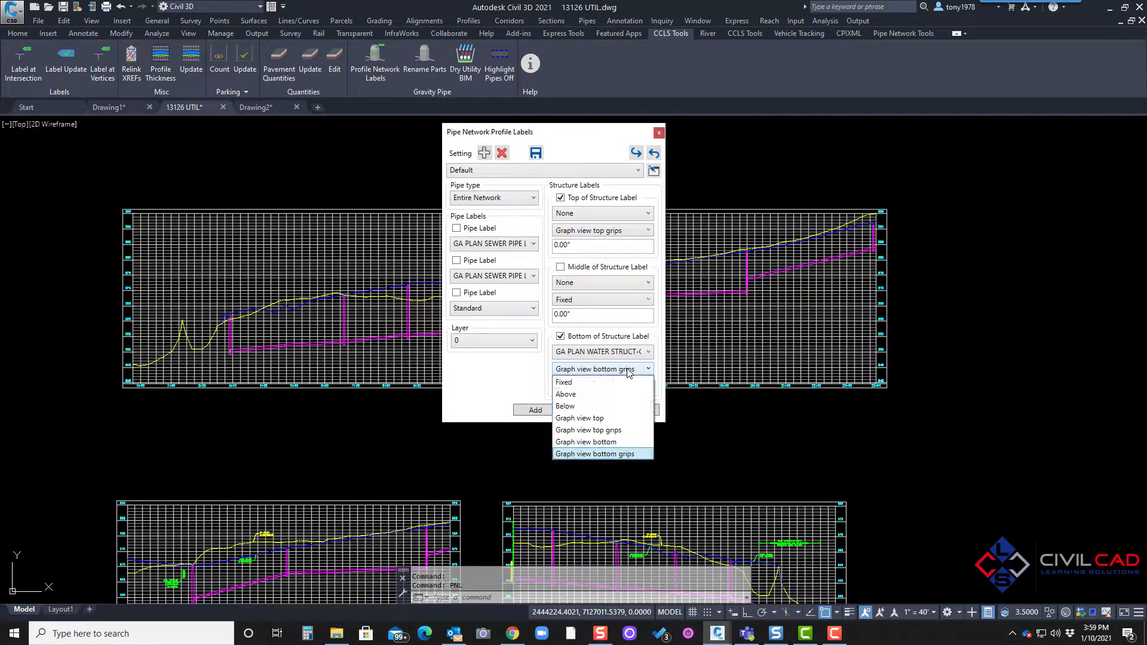
pyautogui.click(628, 370)
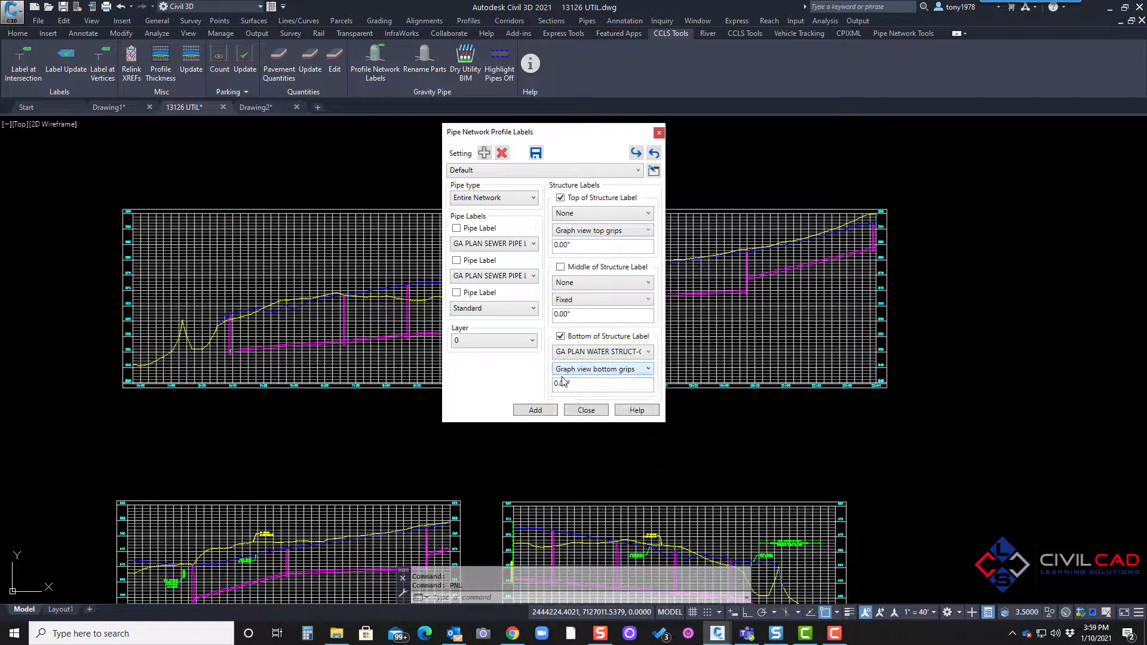
pyautogui.click(586, 216)
pyautogui.scroll(5, 611, 334)
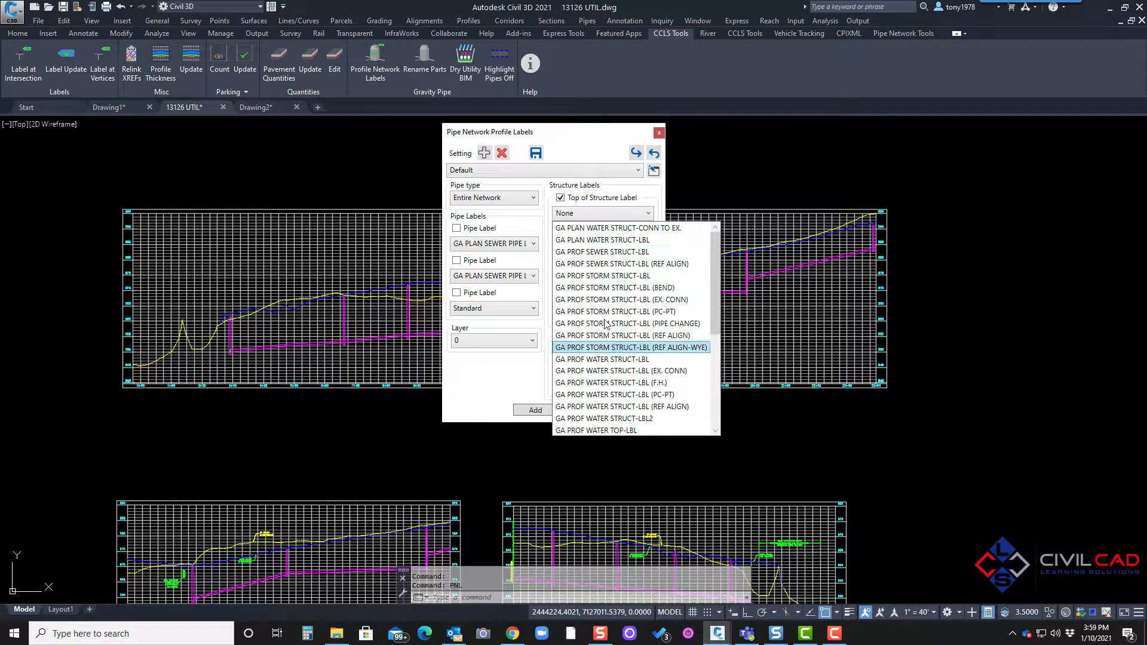
pyautogui.click(592, 253)
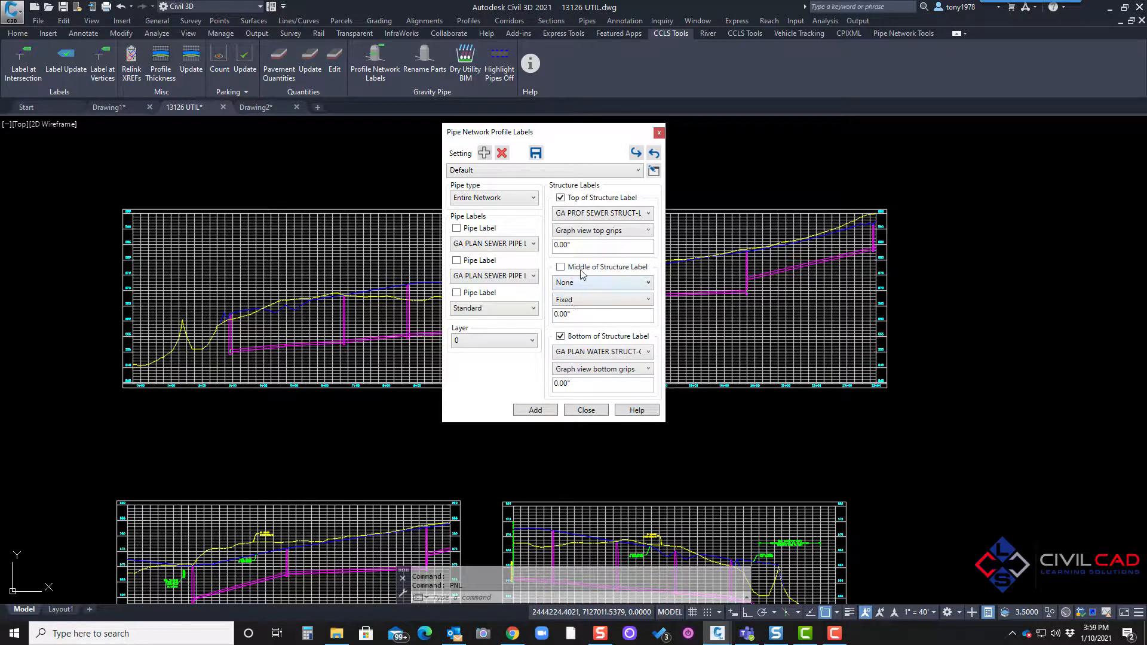
# Step: Set the bottom-of-structure label style to GA SEWER FLOWLINE (L-R) and add the labels to the pipe network in profile view SS-1
pyautogui.click(605, 351)
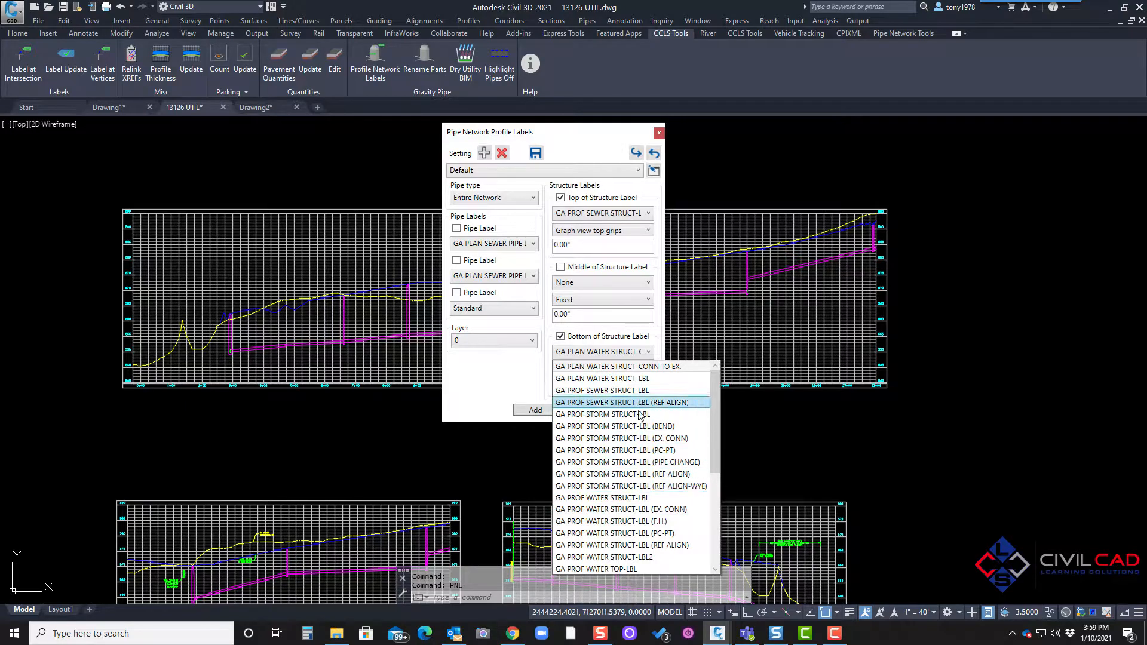
pyautogui.scroll(-5, 640, 411)
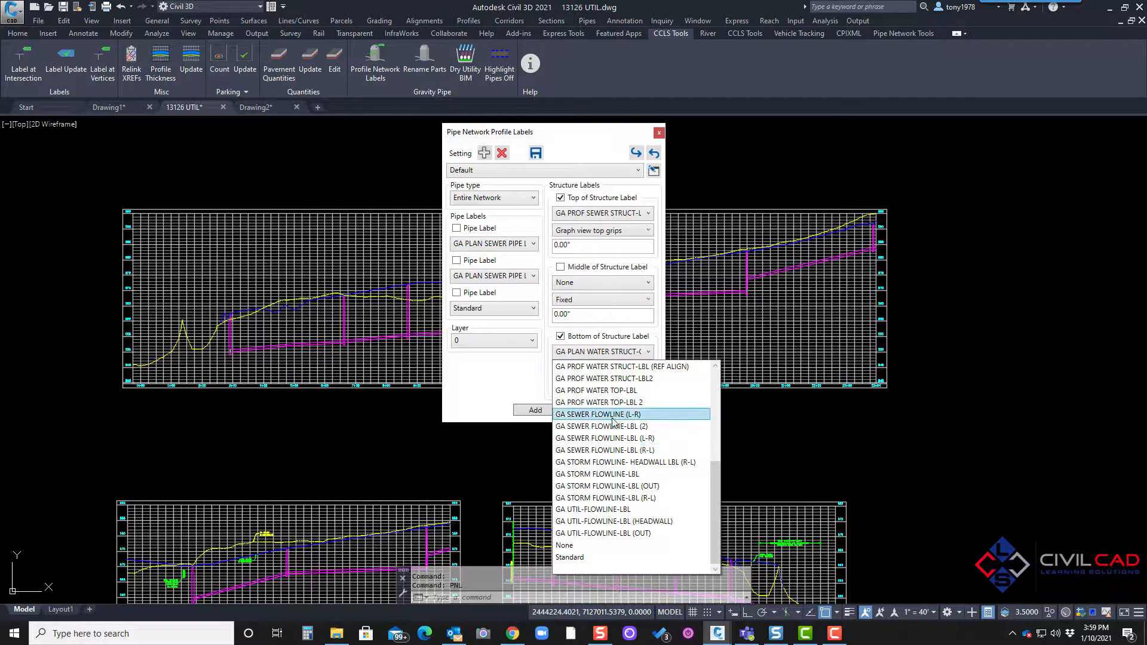
pyautogui.click(597, 414)
pyautogui.click(550, 411)
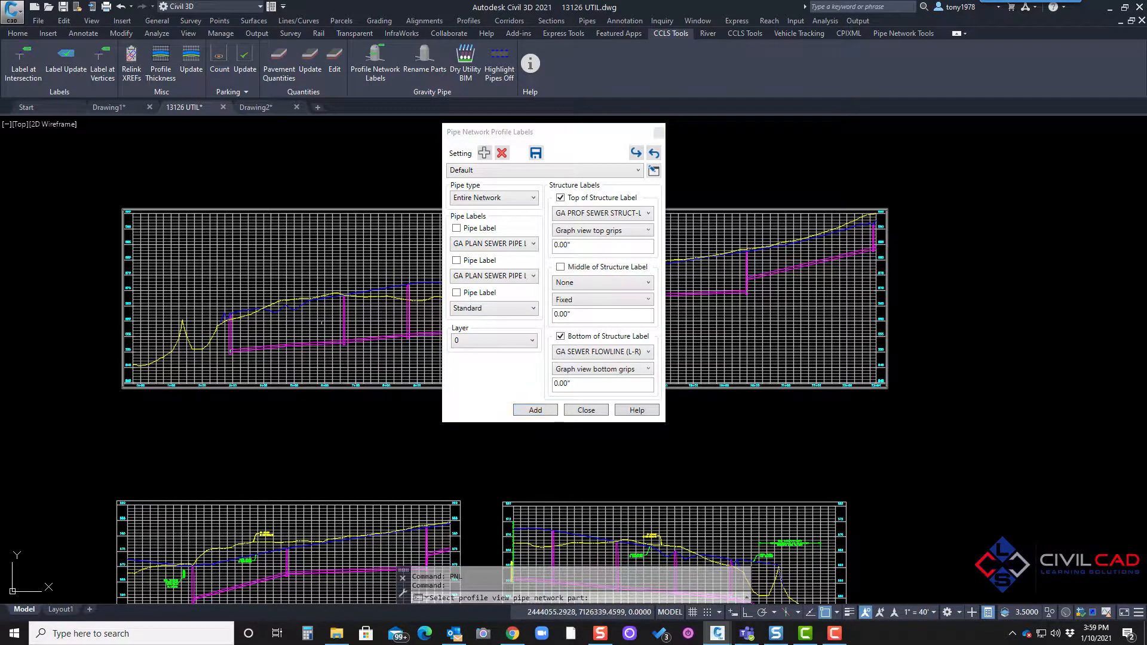
pyautogui.click(340, 313)
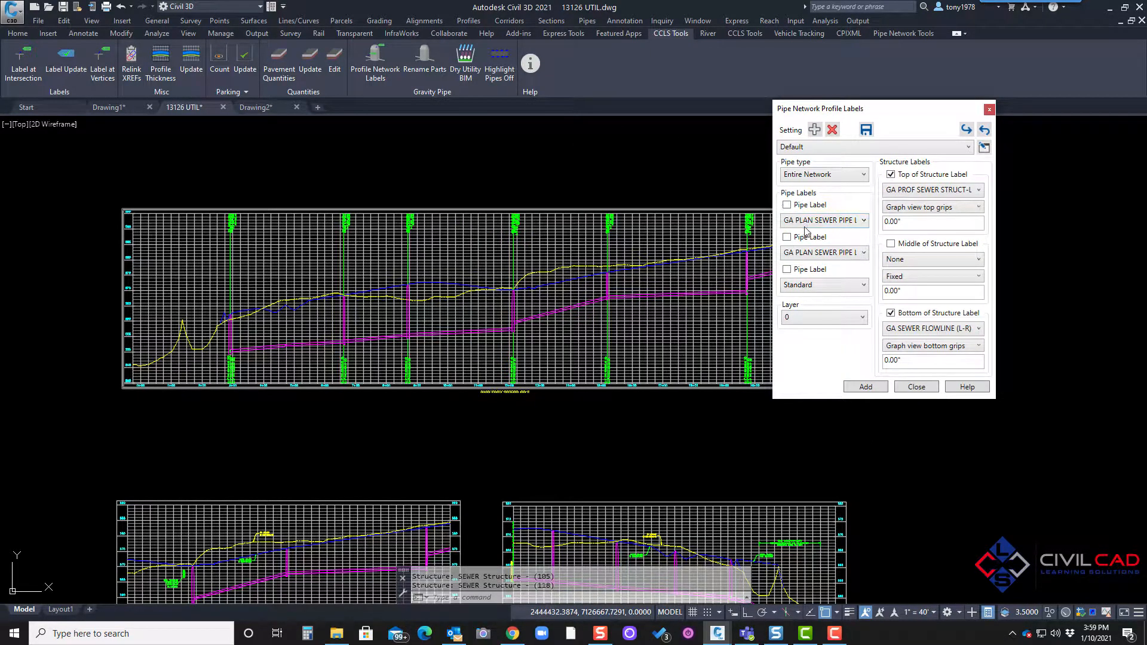
# Step: Select all similar structure labels in profile view SS-1 and delete them
pyautogui.click(604, 217)
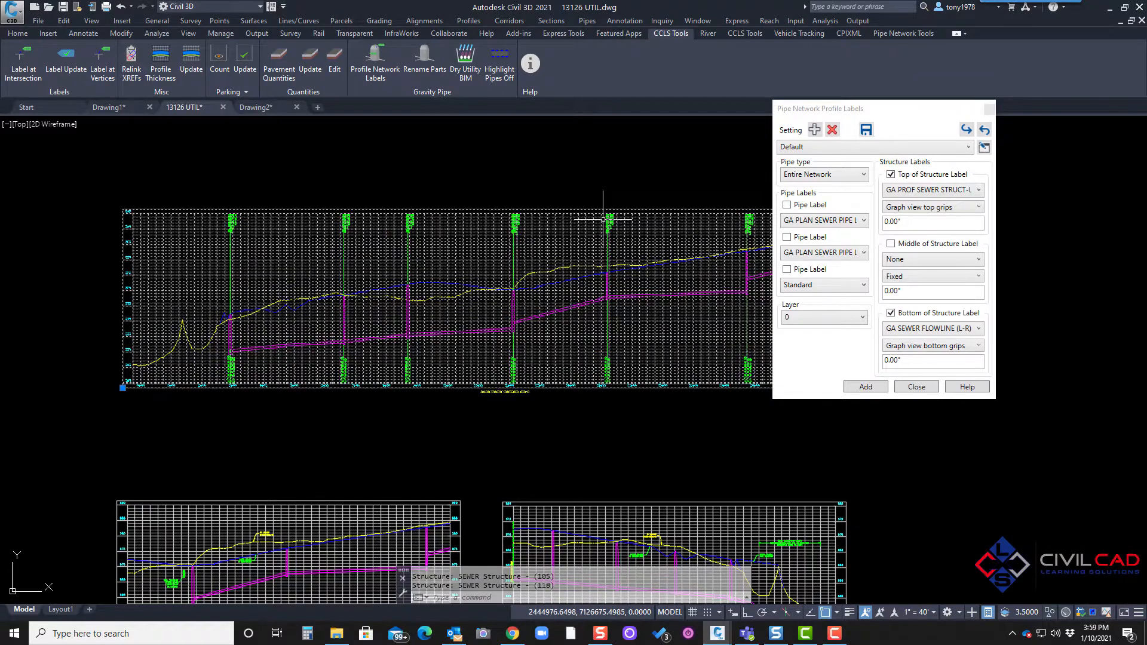
pyautogui.rightClick(604, 215)
pyautogui.press('Escape')
pyautogui.click(610, 232)
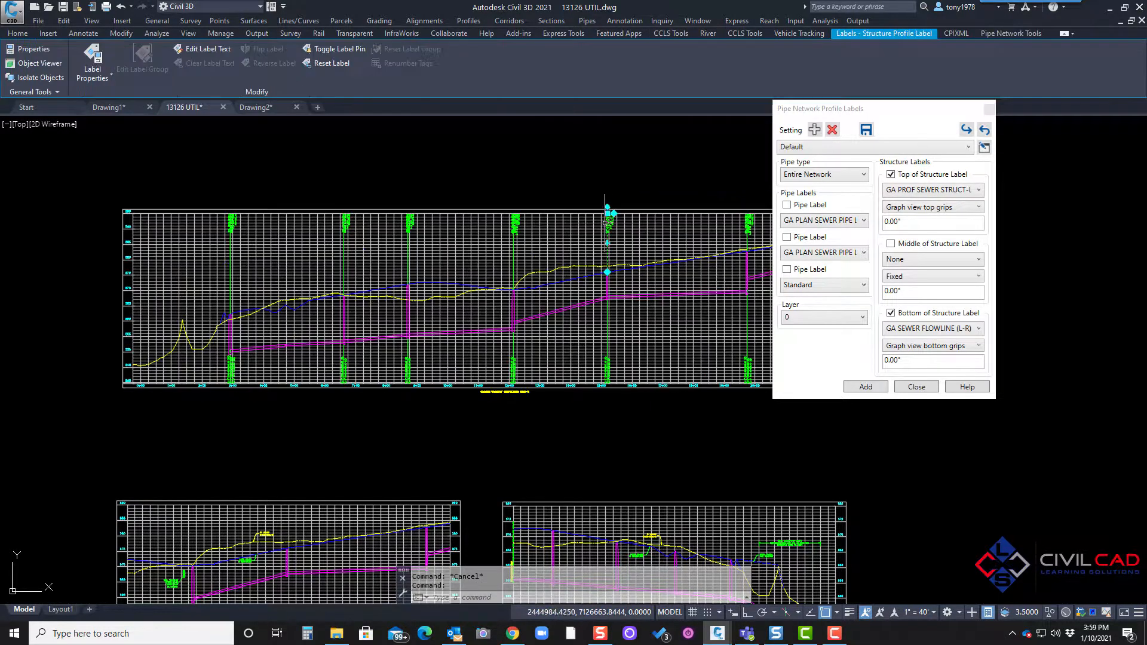
pyautogui.rightClick(607, 214)
pyautogui.click(615, 479)
pyautogui.press('Delete')
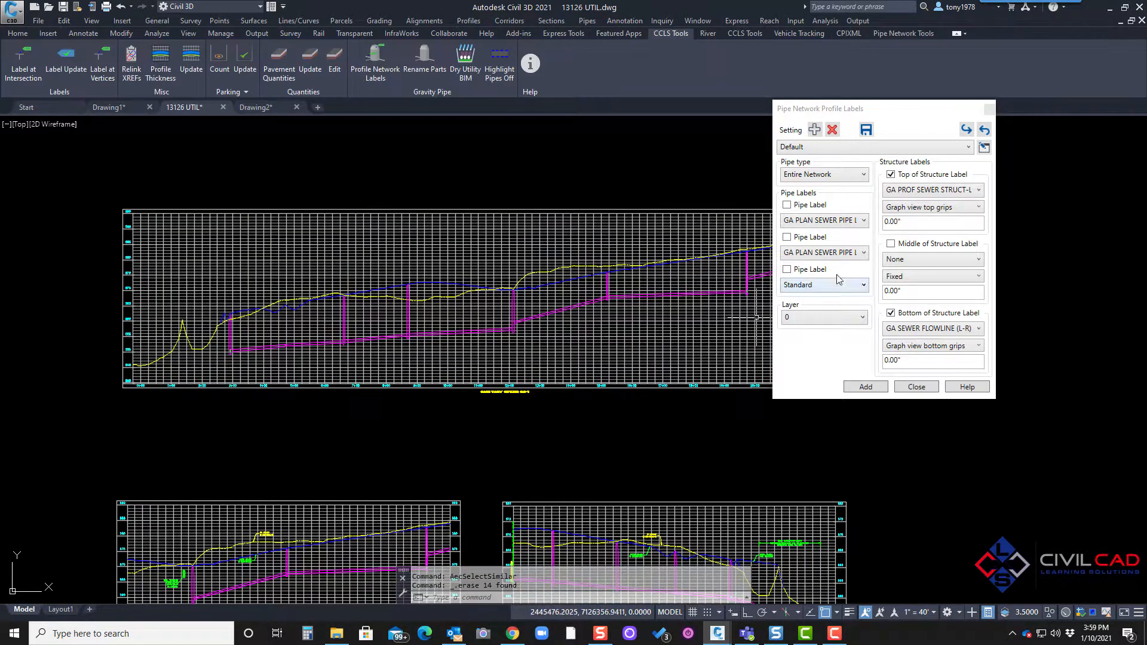
# Step: Turn on the first pipe label and add pipe and structure labels to the network in profile view SS-1
pyautogui.click(787, 204)
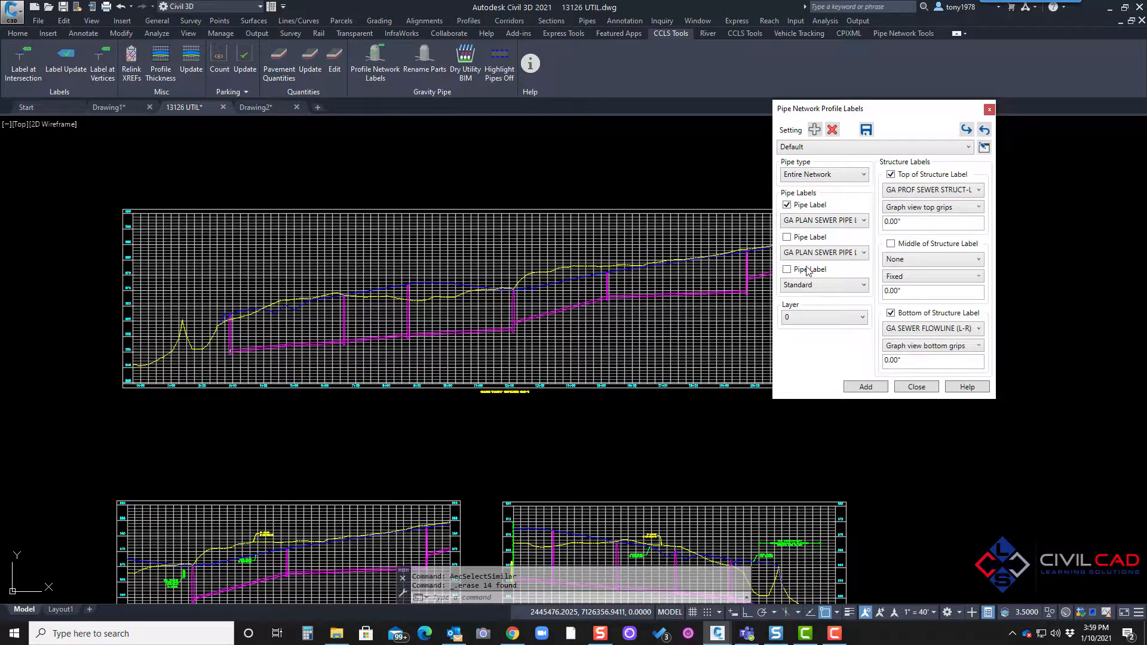
pyautogui.click(872, 390)
pyautogui.click(512, 307)
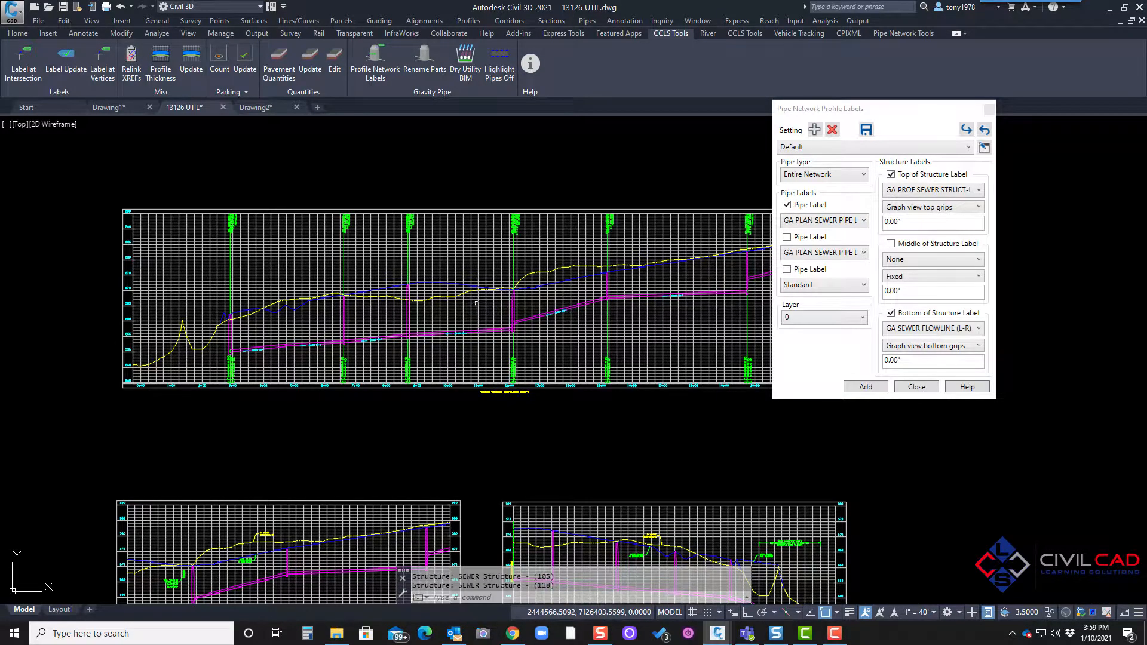
pyautogui.scroll(3, 337, 215)
pyautogui.scroll(-4, 355, 232)
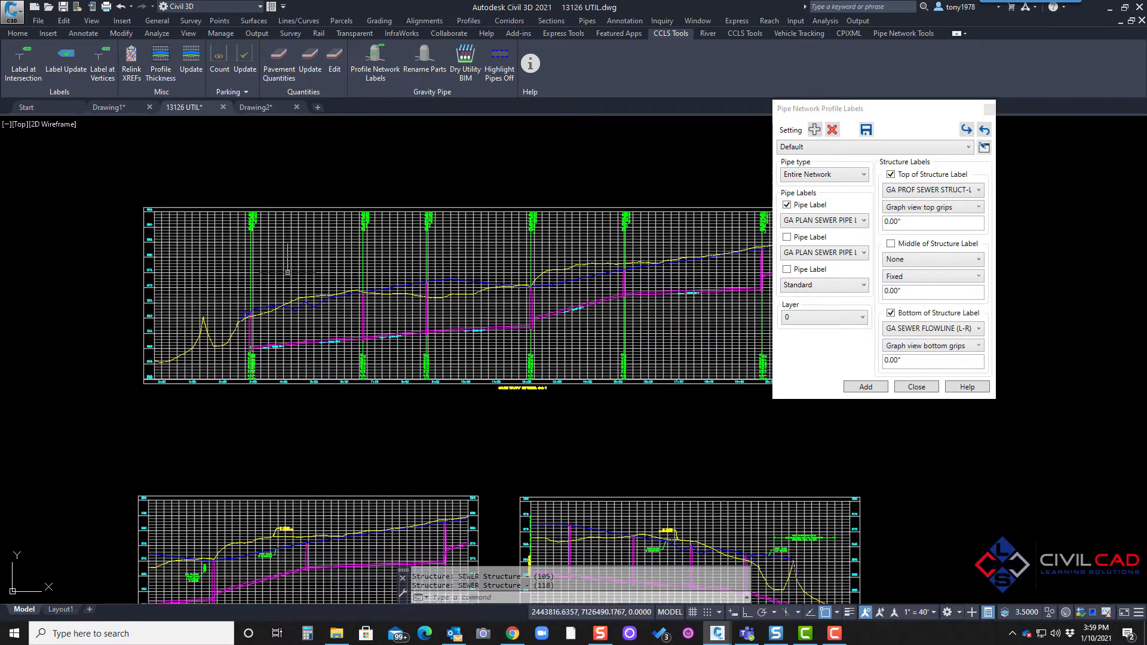
pyautogui.moveTo(394, 257); pyautogui.dragTo(397, 138, button='middle')
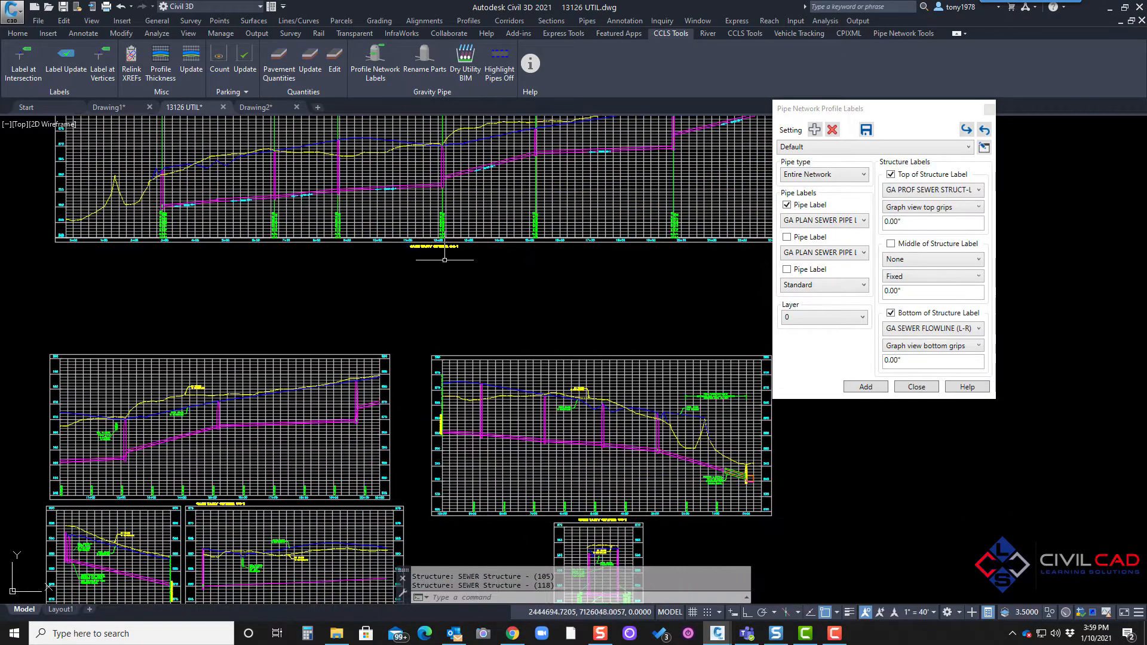
pyautogui.moveTo(359, 214); pyautogui.dragTo(417, 385, button='middle')
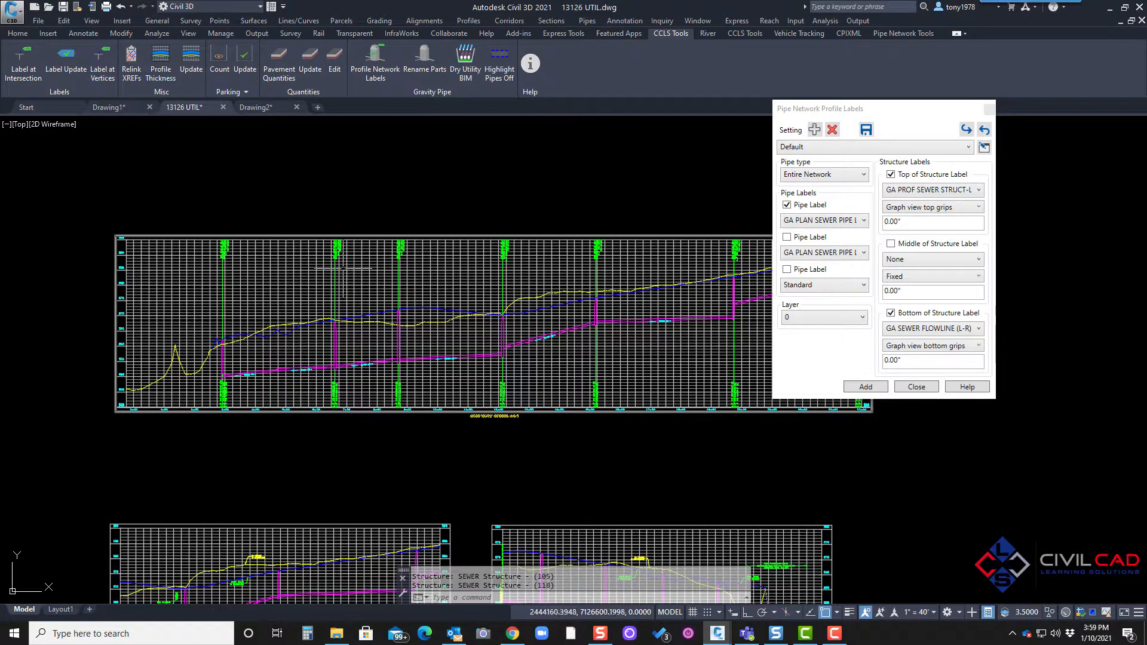
# Step: Delete all structure labels in profile view SS-1 by selecting similar ones, keeping the pipe labels
pyautogui.click(333, 236)
pyautogui.rightClick(328, 239)
pyautogui.click(371, 506)
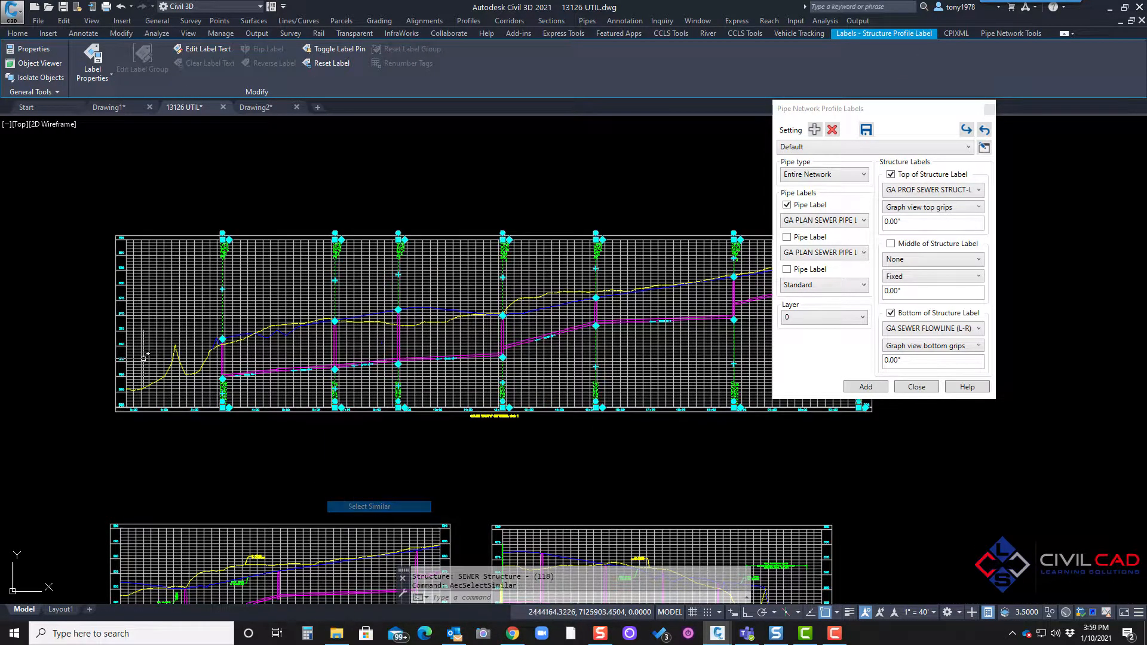
pyautogui.press('Delete')
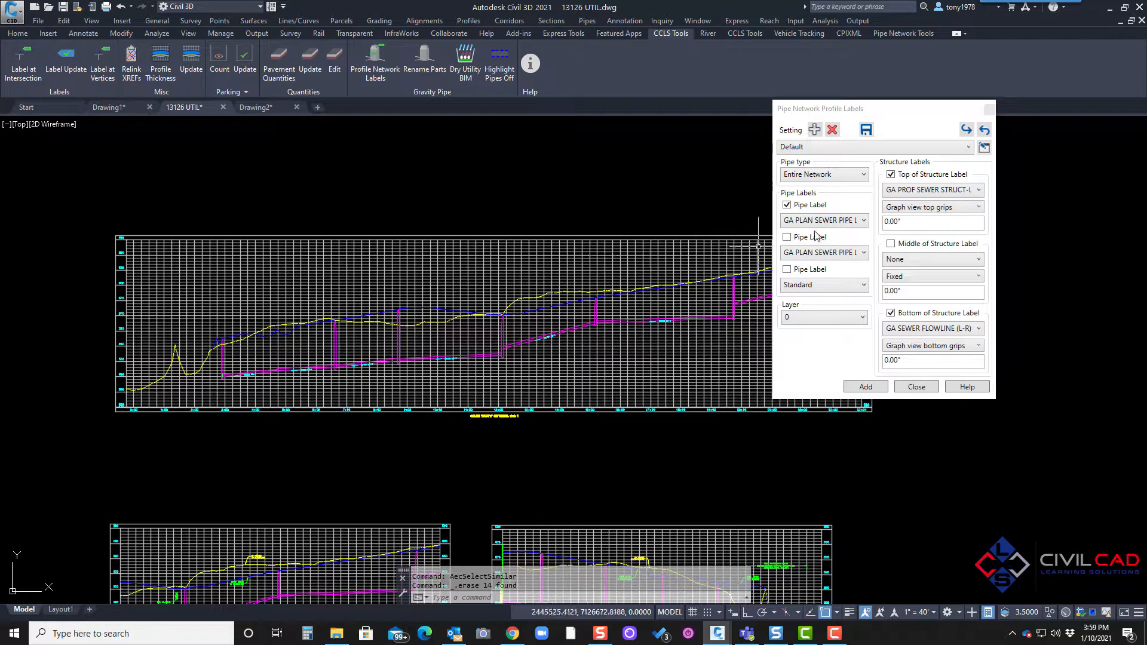
# Step: Set the pipe label styles to GA PROF - STORM Class III and GA PROF - STORM HYD, and the top-of-structure style to GA PROF STORM STRUCT-LBL
pyautogui.scroll(-1, 806, 223)
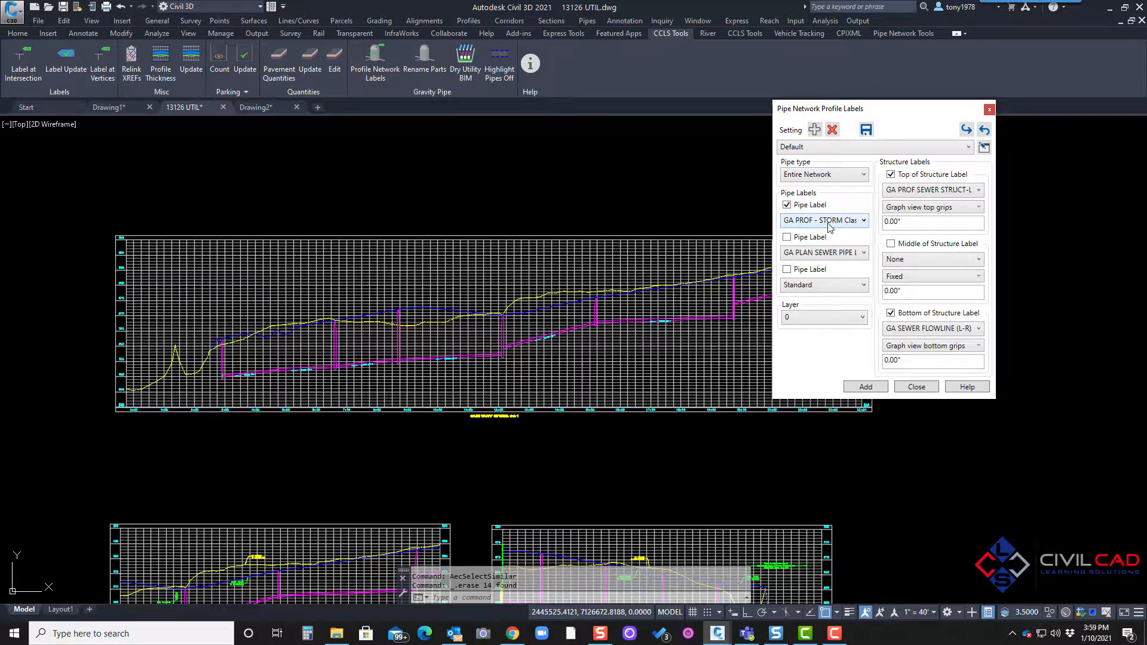
pyautogui.click(828, 255)
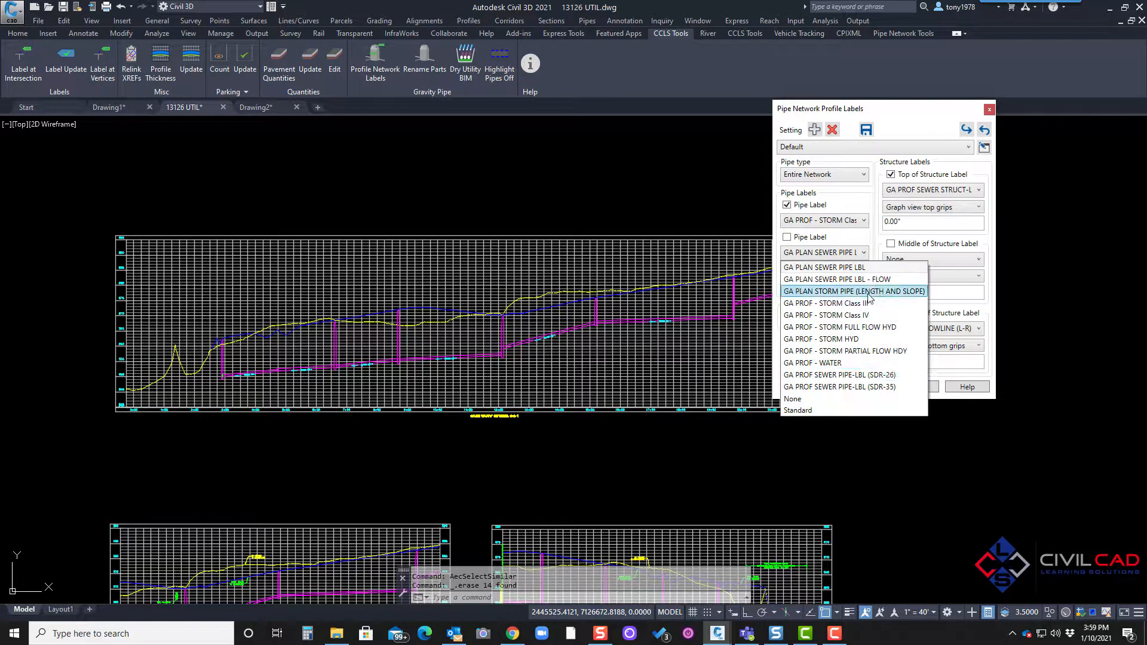
pyautogui.click(836, 338)
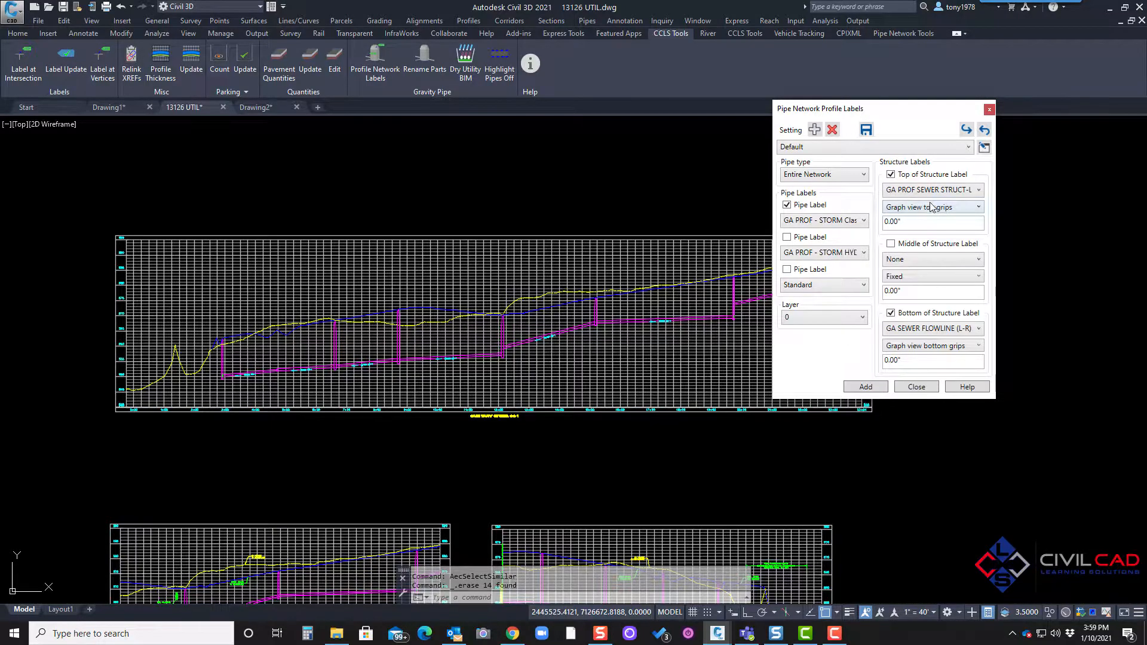
pyautogui.click(953, 190)
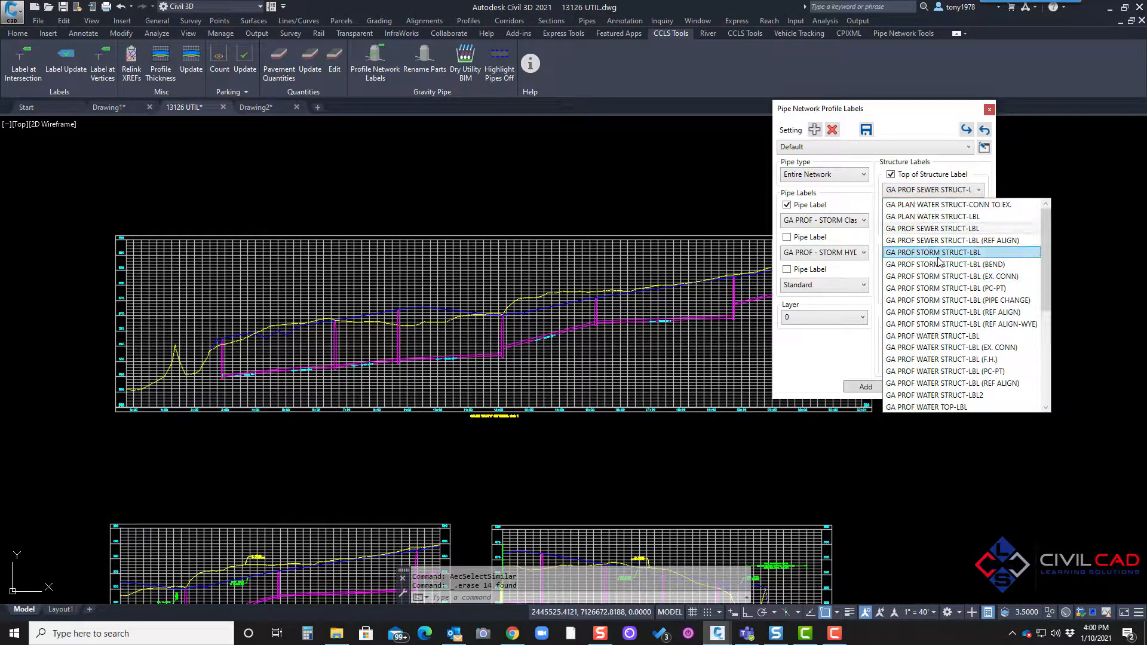
pyautogui.click(936, 253)
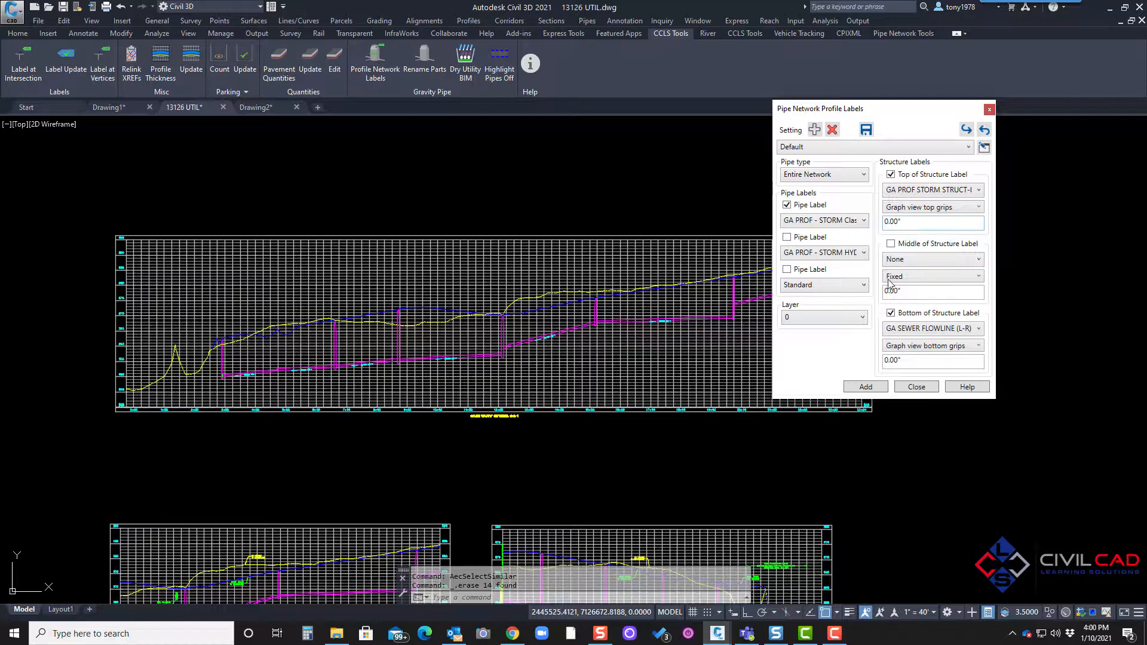
pyautogui.click(924, 330)
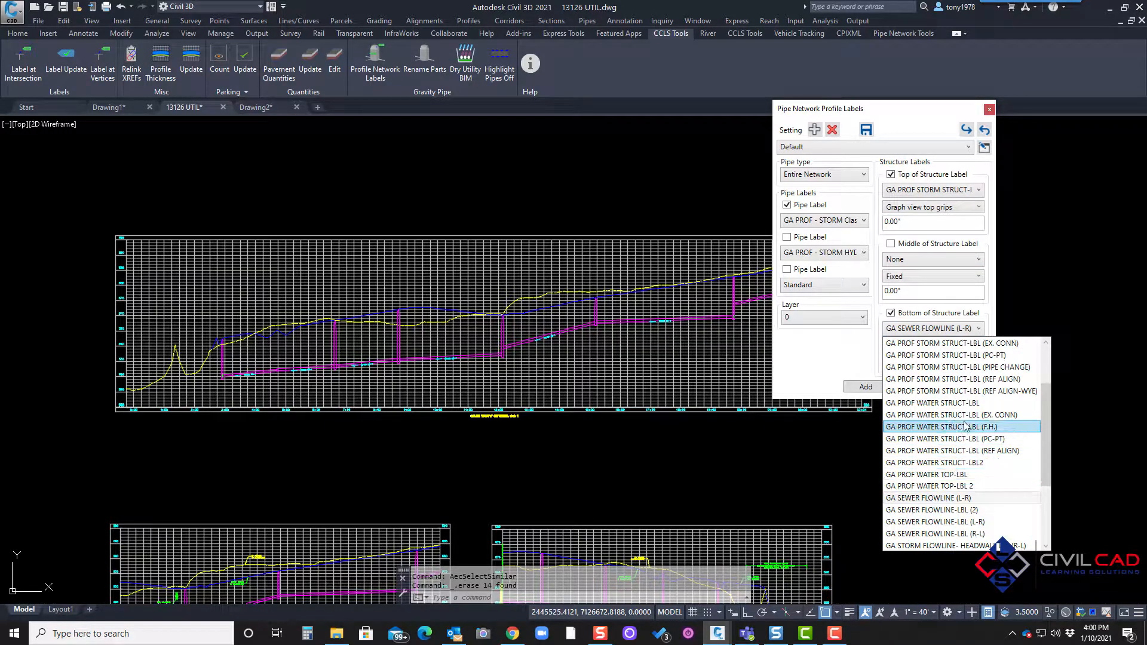
pyautogui.scroll(-1, 964, 396)
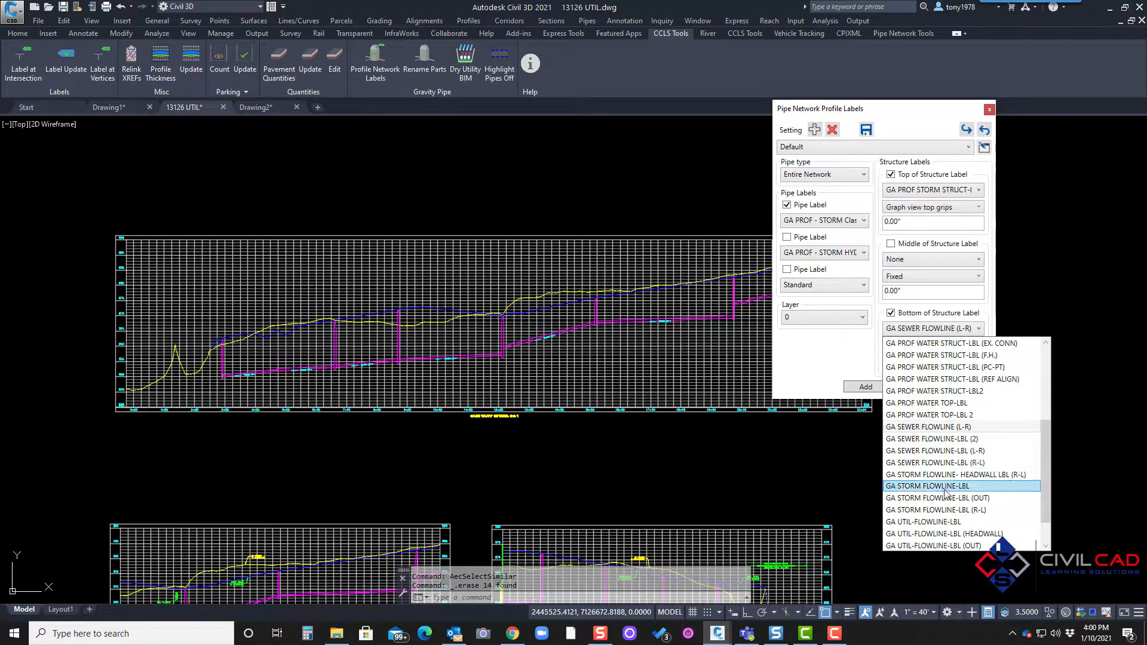
pyautogui.scroll(-1, 956, 484)
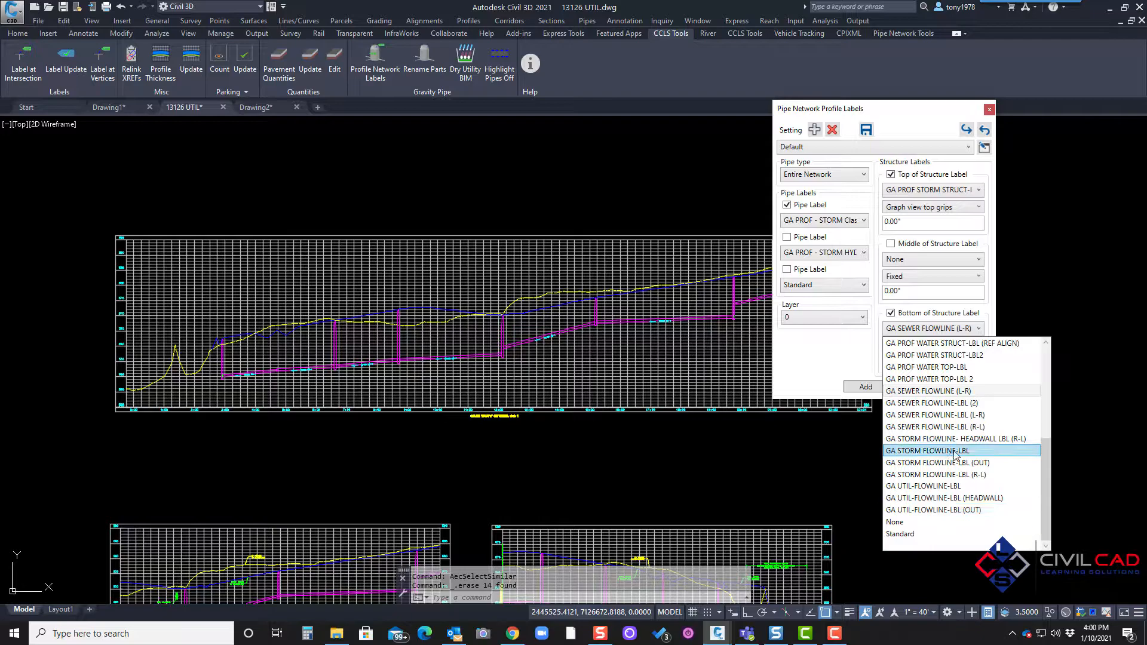
pyautogui.scroll(1, 998, 457)
pyautogui.click(864, 333)
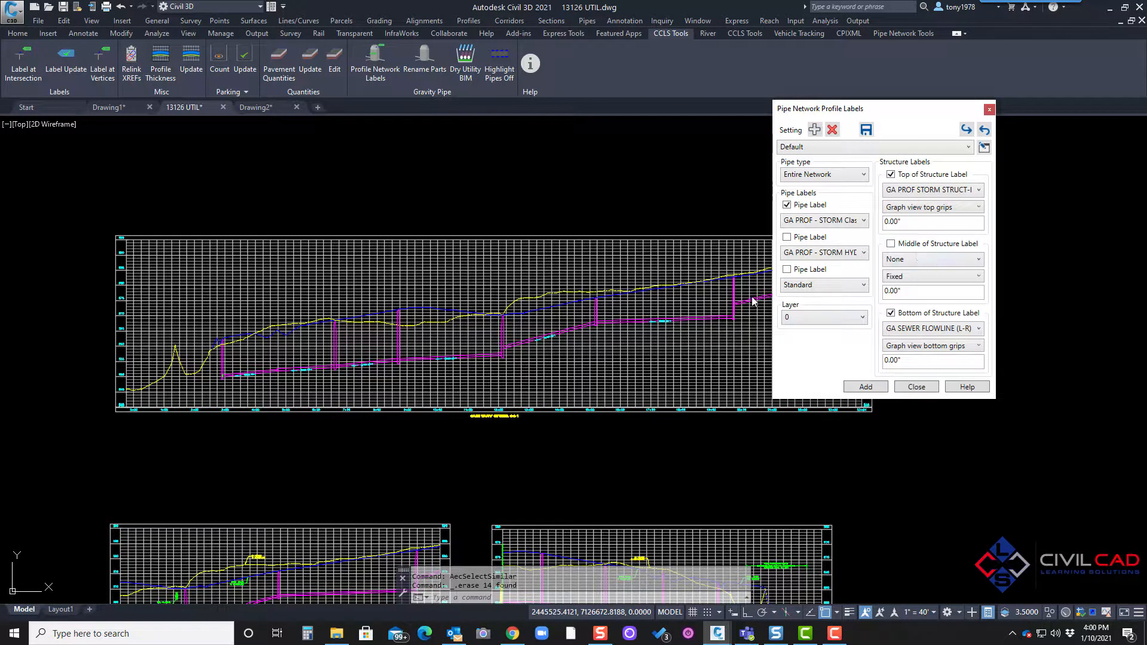
pyautogui.click(912, 260)
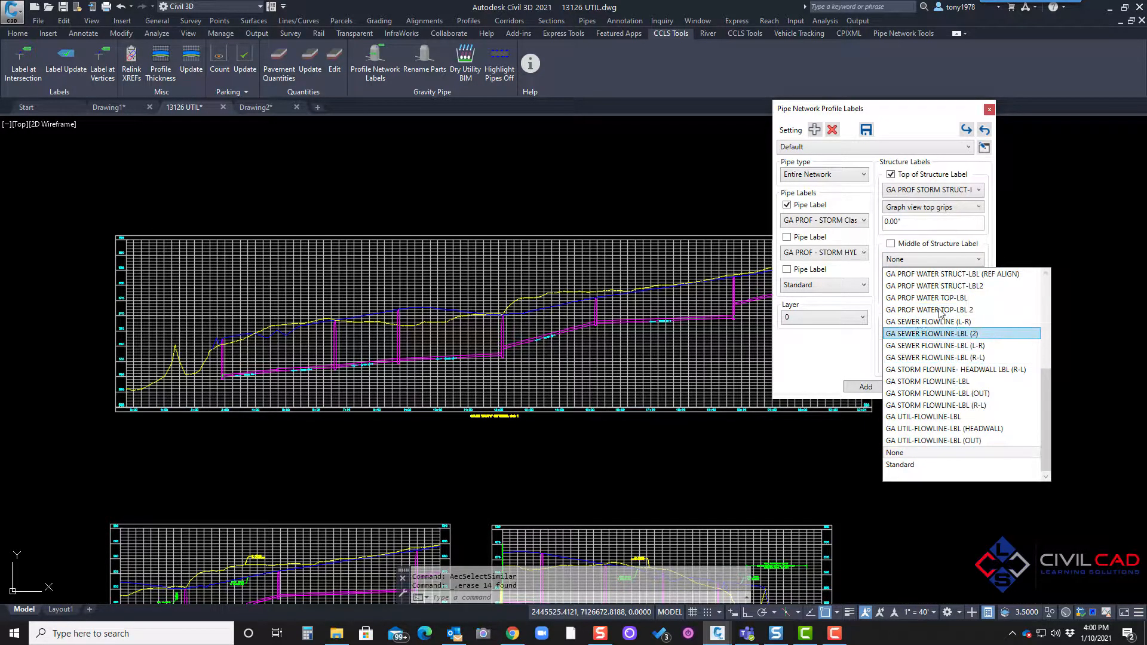
pyautogui.click(839, 317)
# Step: Add the pipe and structure labels with the chosen storm styles to the network in profile view SS-1
pyautogui.click(866, 386)
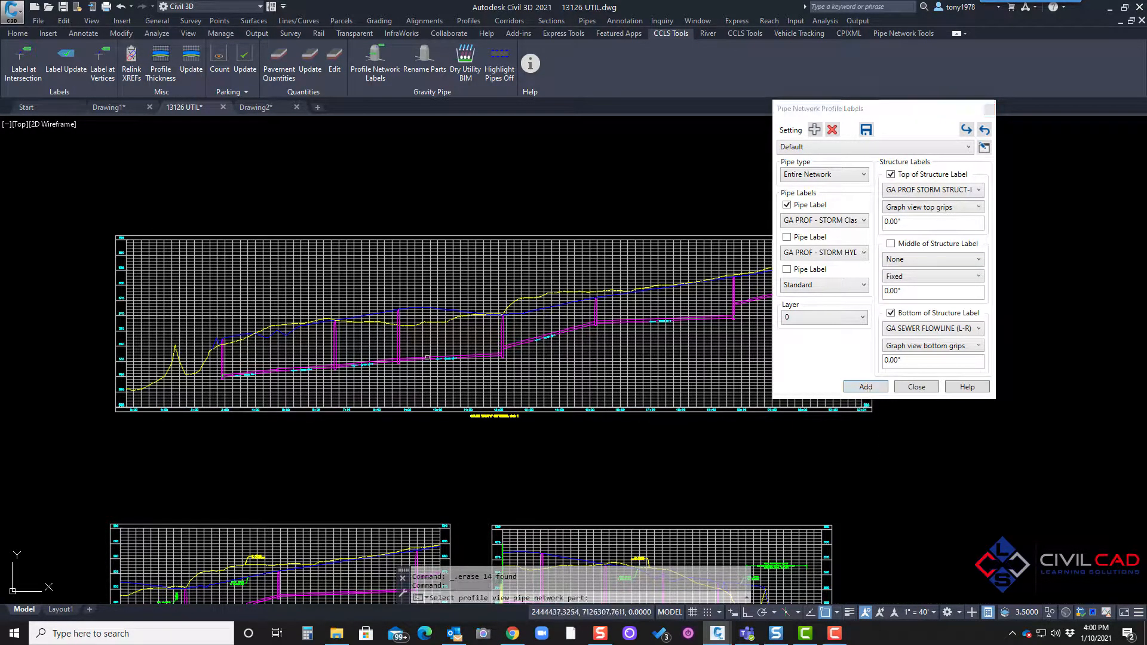
pyautogui.click(410, 357)
pyautogui.scroll(5, 411, 357)
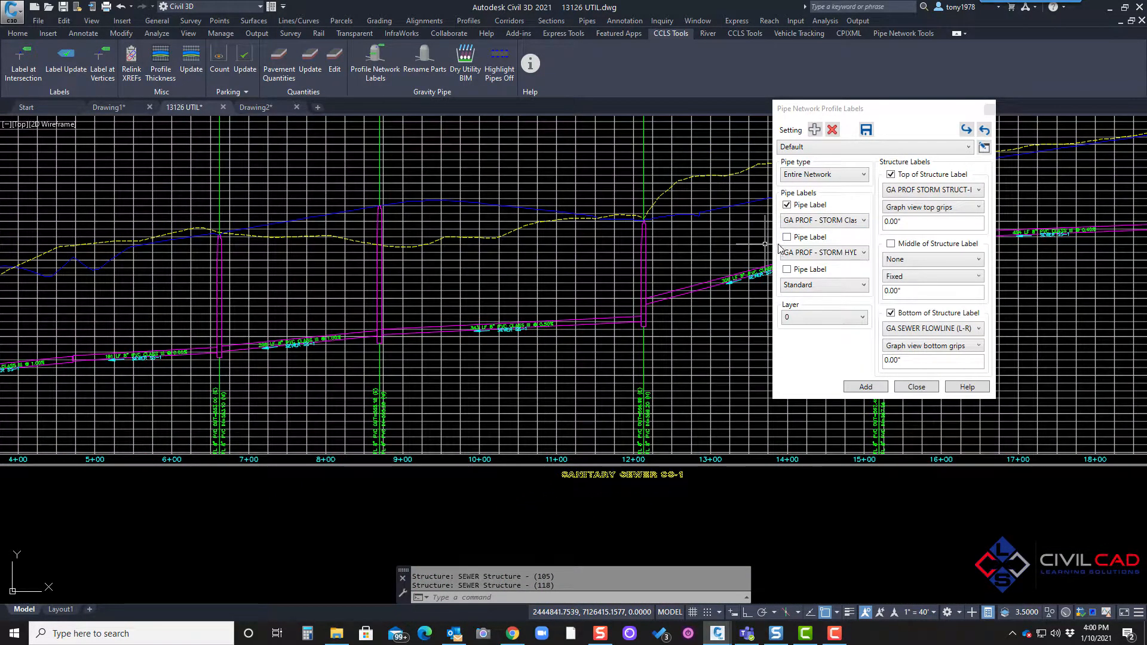
# Step: Turn on the second pipe label and delete all existing pipe and structure labels in profile view SS-1 by selecting similar ones
pyautogui.click(787, 237)
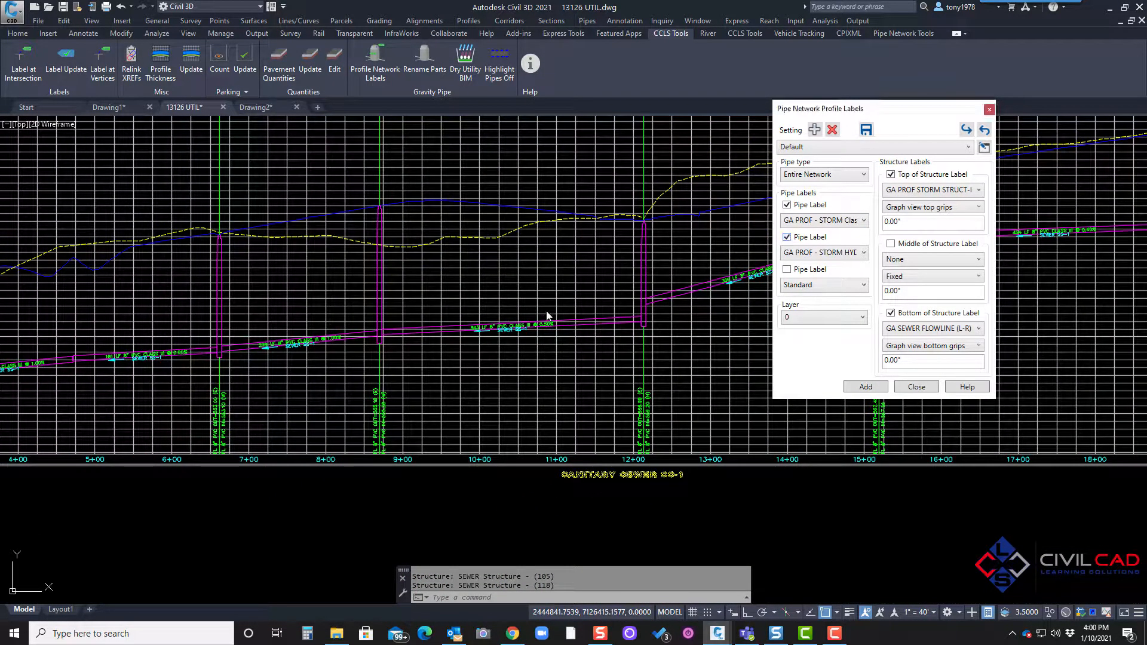
pyautogui.click(523, 325)
pyautogui.rightClick(523, 326)
pyautogui.click(514, 545)
pyautogui.click(380, 398)
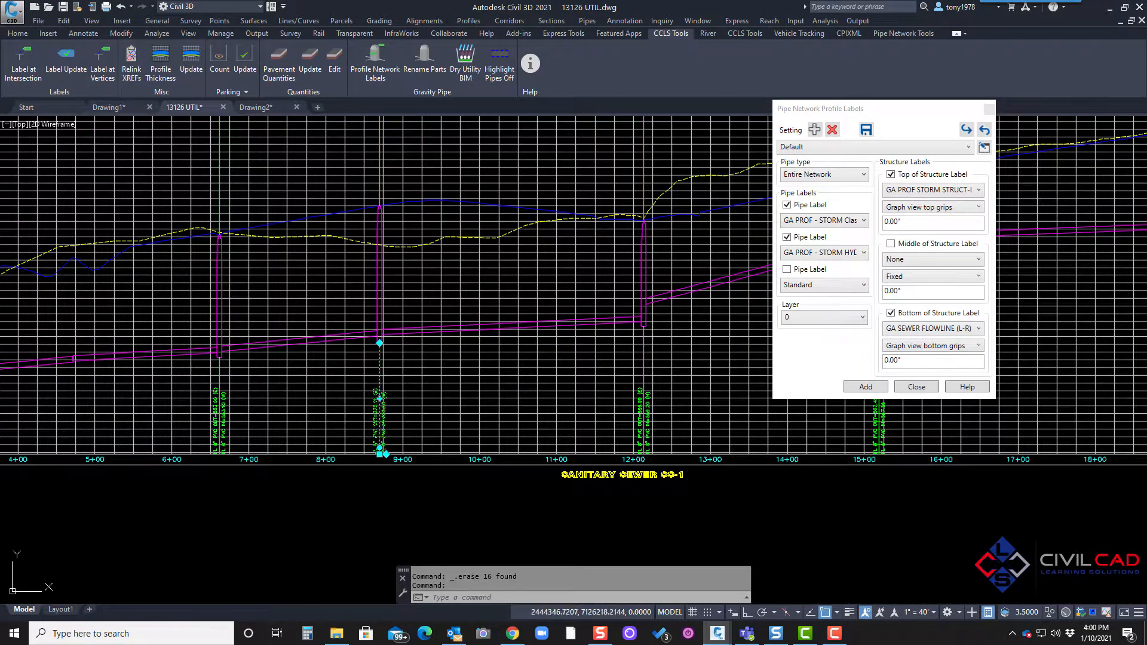
pyautogui.rightClick(380, 383)
pyautogui.click(450, 374)
pyautogui.press('Delete')
pyautogui.scroll(-2, 538, 369)
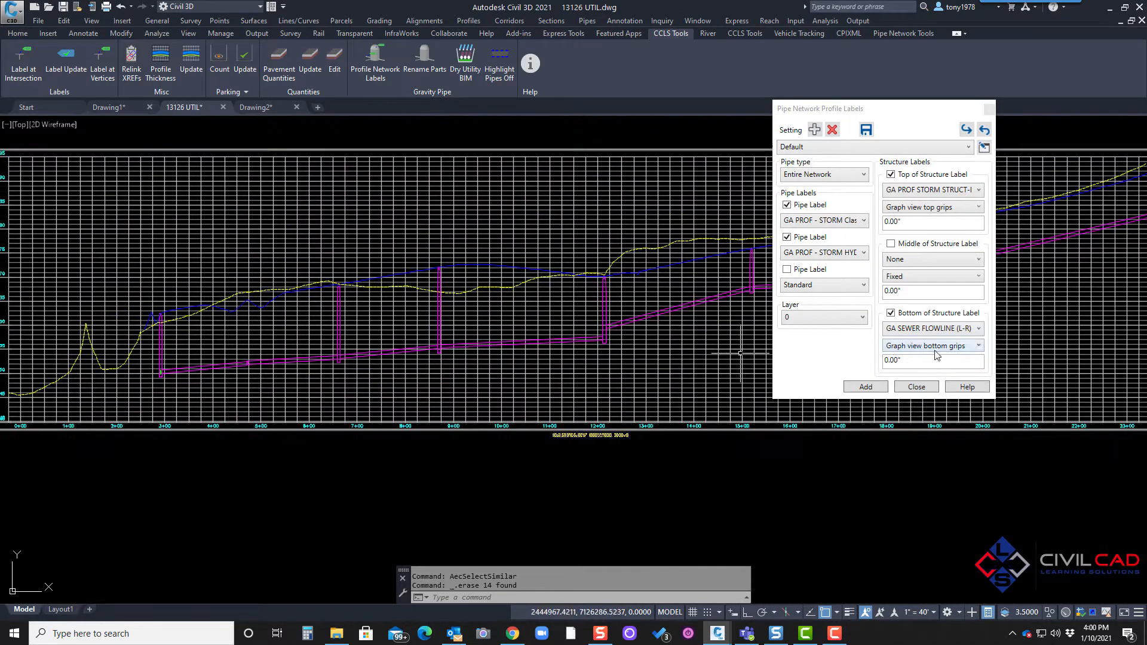
# Step: Add both pipe labels and the structure labels to the entire pipe network in profile view SS-1
pyautogui.click(865, 387)
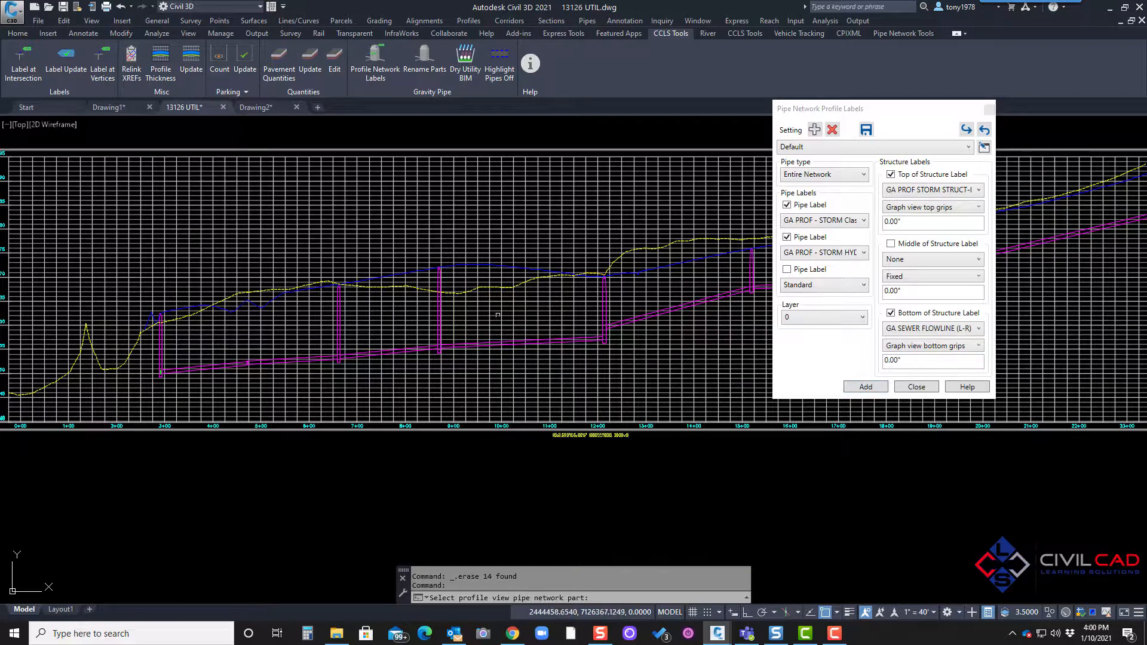
pyautogui.click(545, 377)
pyautogui.scroll(2, 545, 377)
pyautogui.scroll(2, 545, 378)
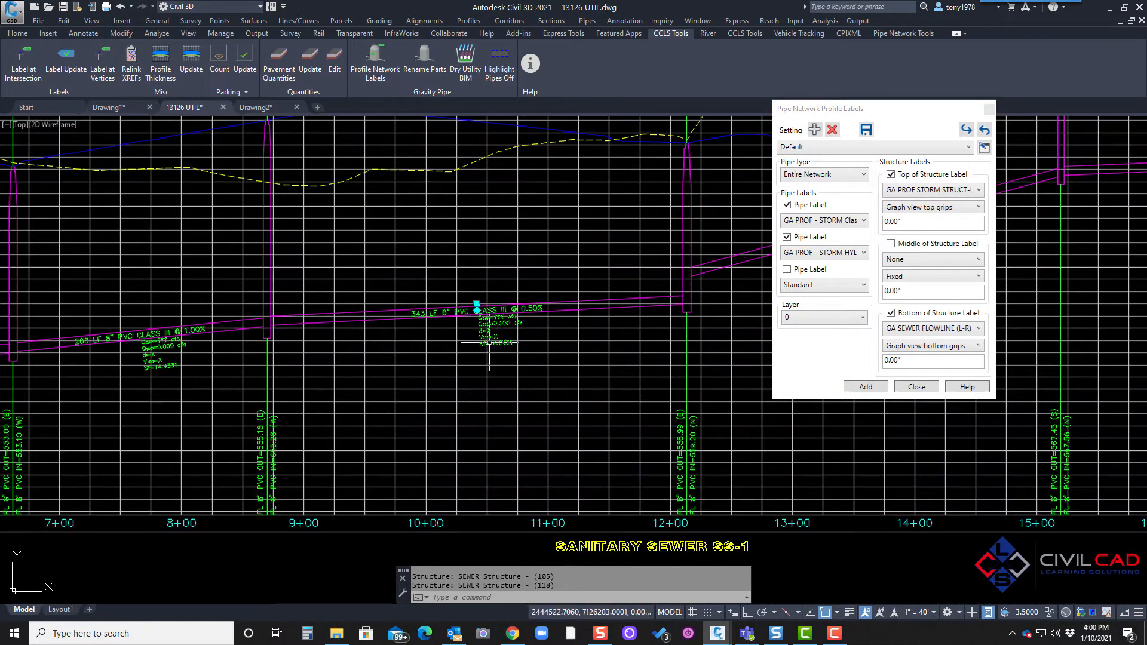
# Step: Move the hydraulic data label of the 343 LF pipe down, clear of the pipe
pyautogui.click(503, 329)
pyautogui.scroll(2, 503, 330)
pyautogui.click(503, 330)
pyautogui.click(492, 366)
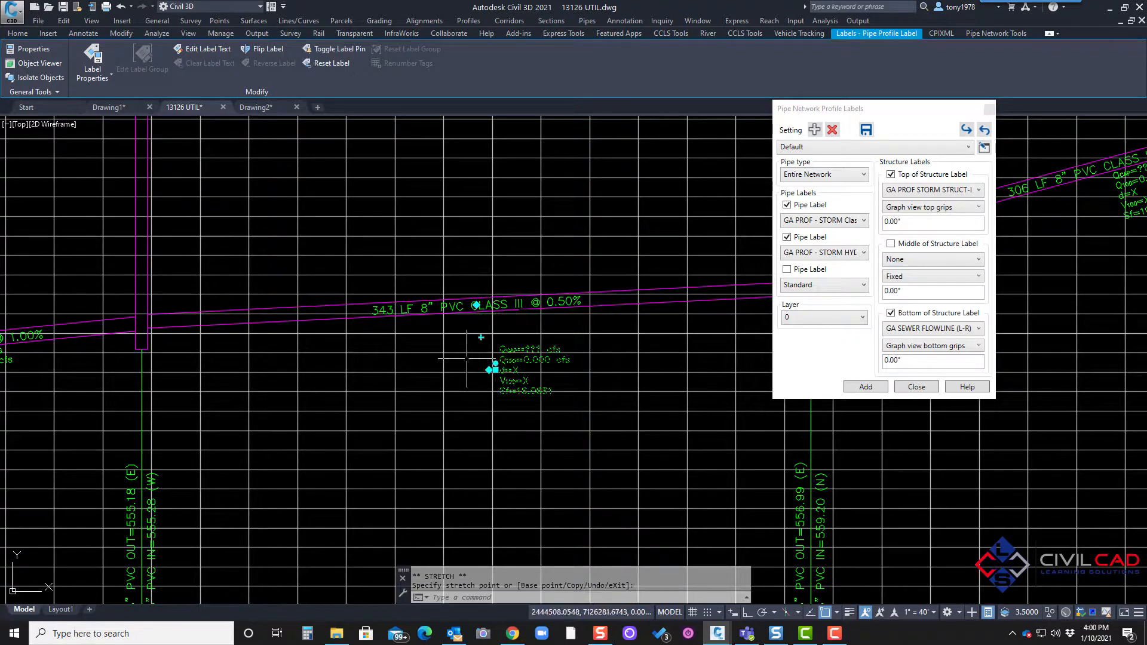
pyautogui.scroll(-4, 470, 358)
pyautogui.press('Escape')
# Step: Toggle the label pin of the top structure label near station 6+60 in profile view SS-1
pyautogui.scroll(6, 392, 287)
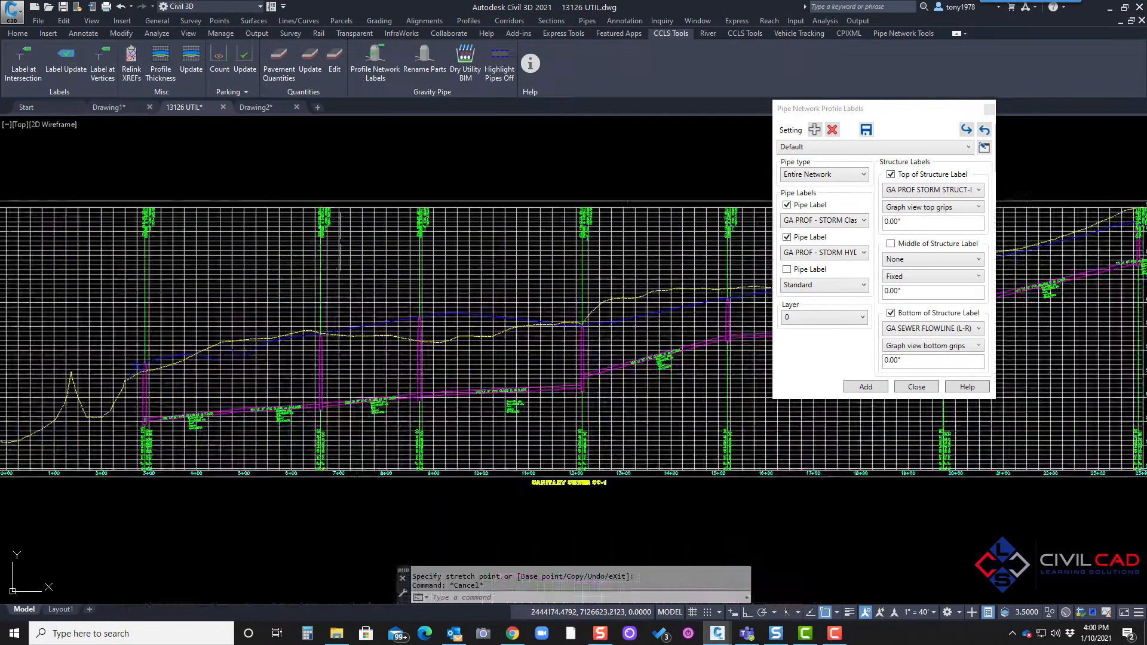
pyautogui.click(303, 223)
pyautogui.moveTo(304, 223); pyautogui.dragTo(344, 252, button='middle')
pyautogui.press('Escape')
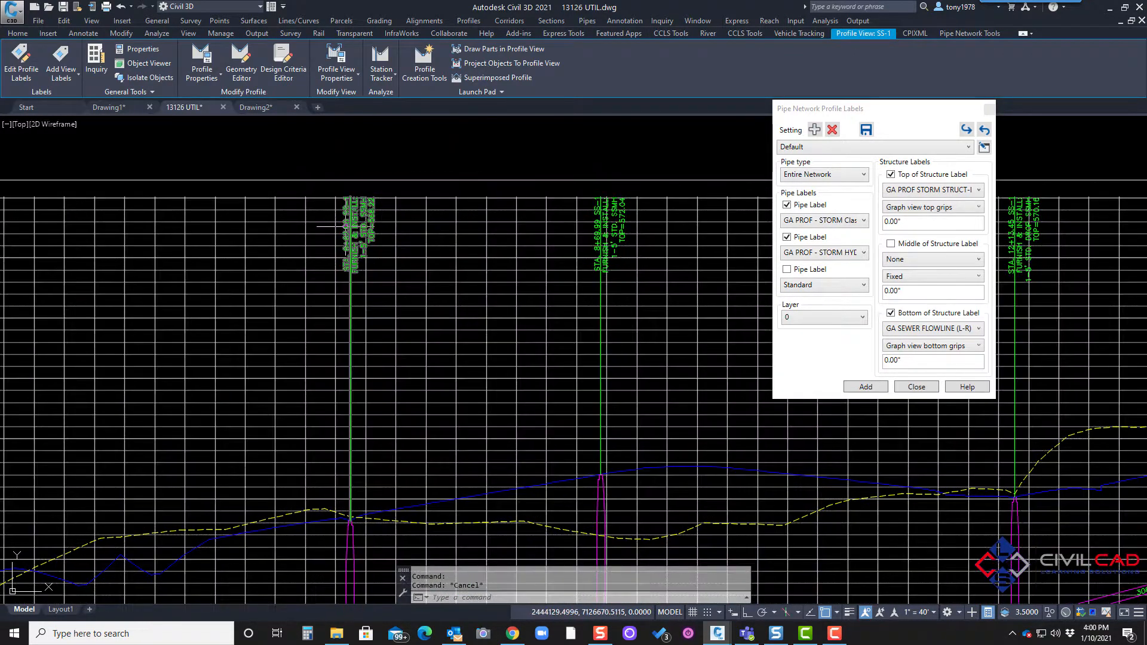
pyautogui.click(344, 224)
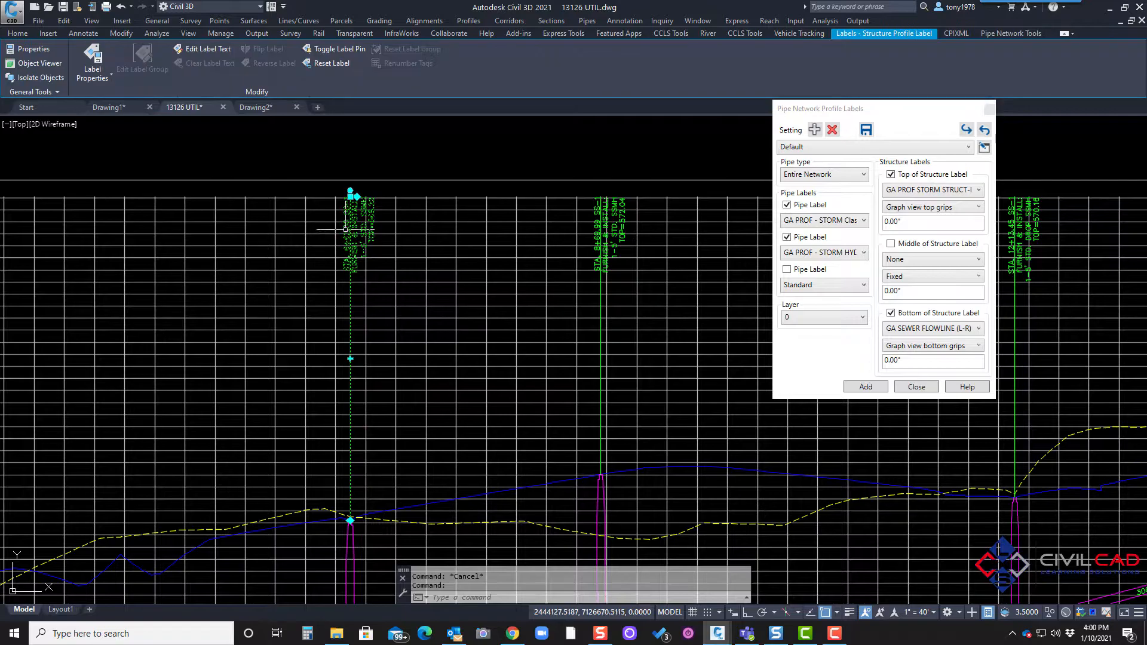
pyautogui.rightClick(353, 335)
pyautogui.click(395, 542)
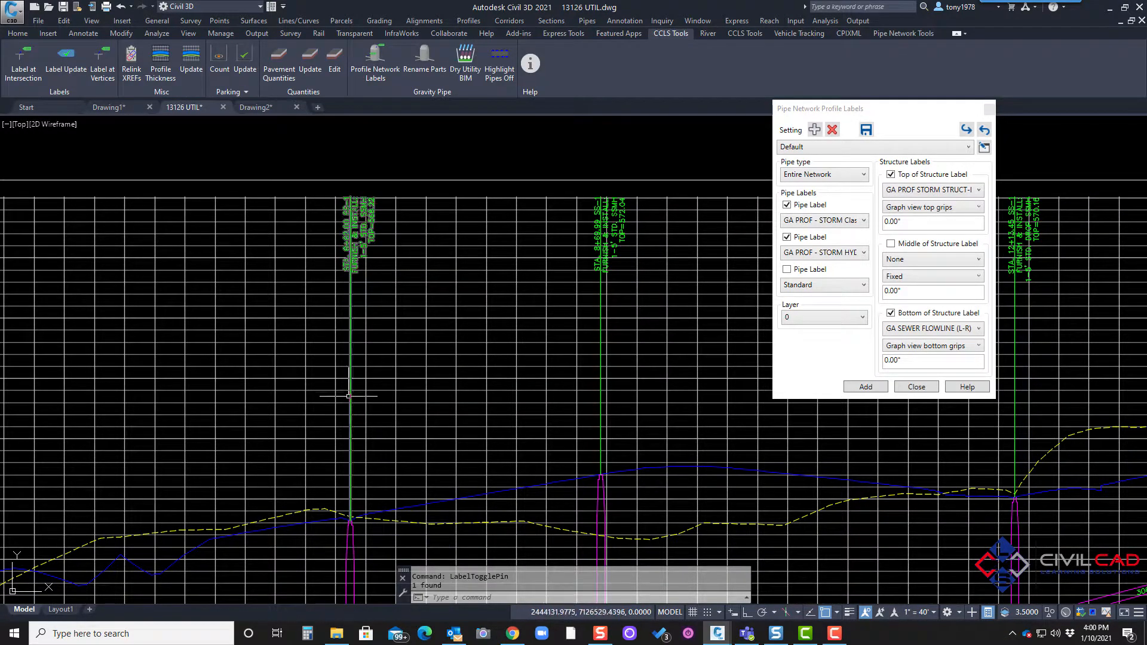
# Step: Add two vertices to the pinned label's leader near station 6+60, jog it to the right and shift the label text over the jog
pyautogui.click(350, 445)
pyautogui.click(351, 360)
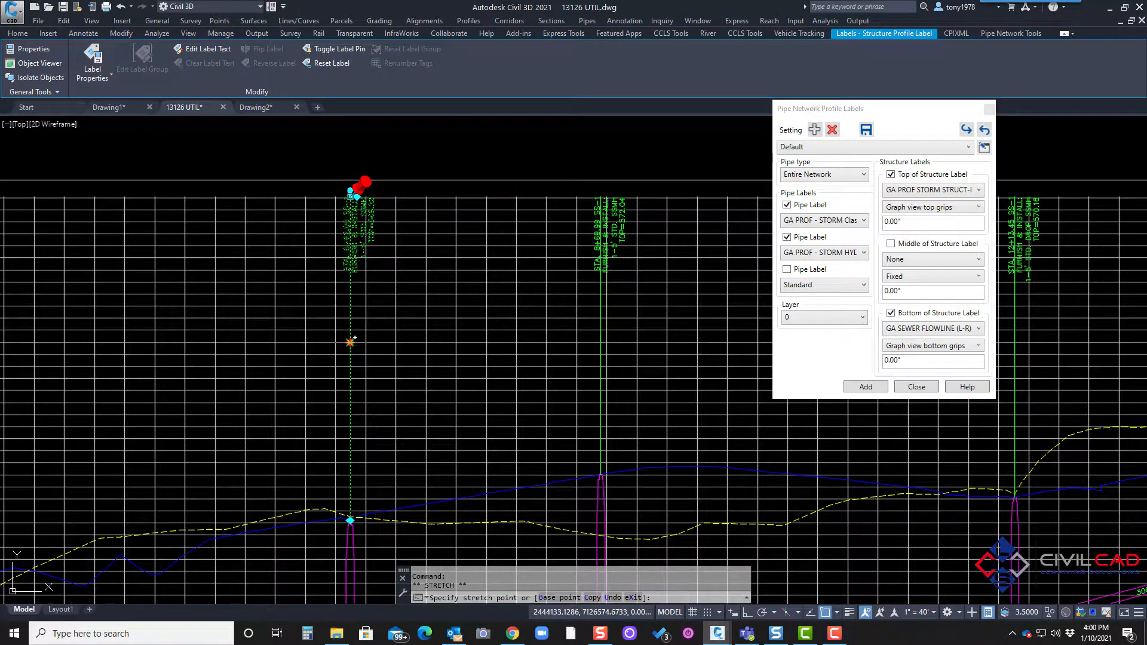
pyautogui.click(353, 342)
pyautogui.scroll(2, 351, 288)
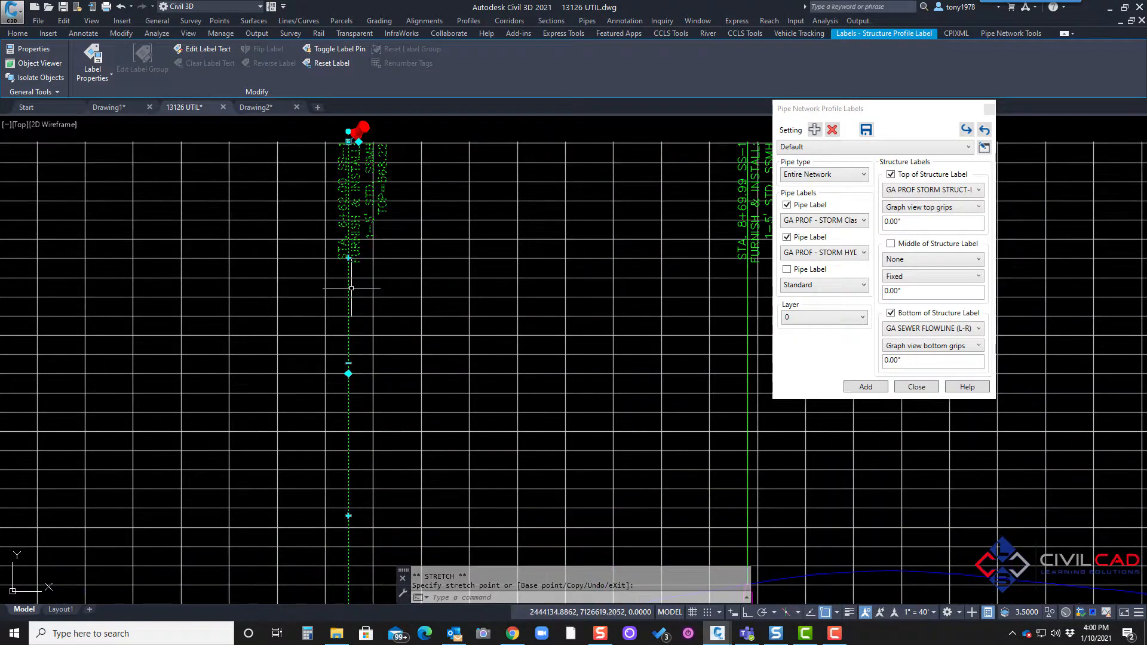
pyautogui.click(349, 258)
pyautogui.click(422, 335)
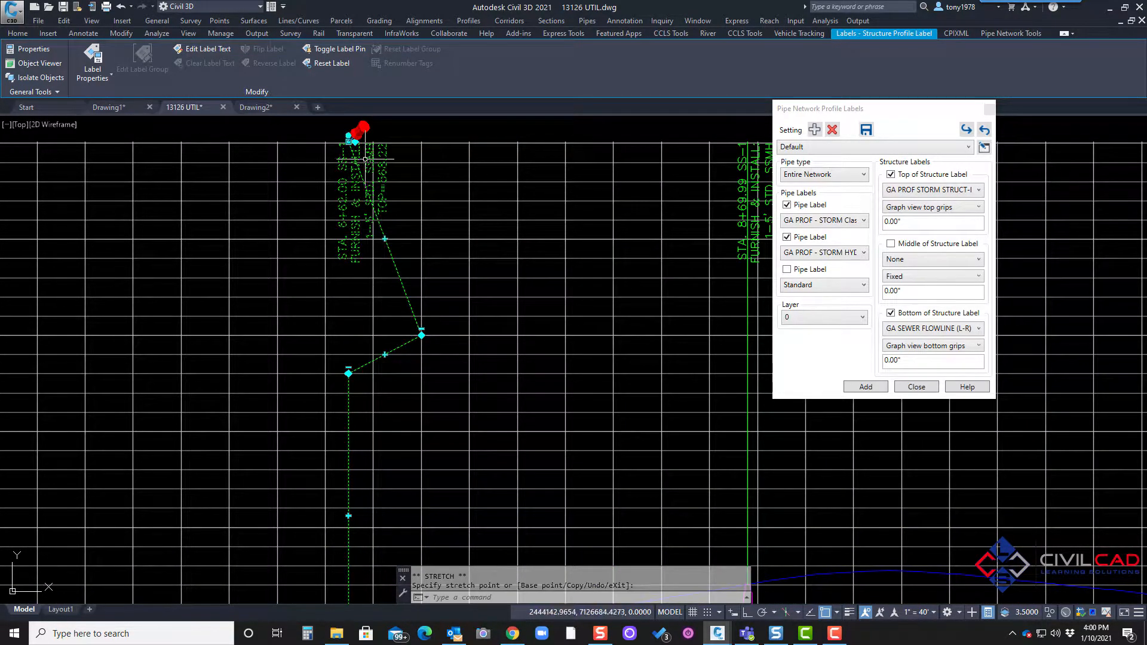
pyautogui.click(348, 142)
pyautogui.click(422, 143)
pyautogui.scroll(-2, 403, 263)
pyautogui.press('Escape')
pyautogui.moveTo(422, 277); pyautogui.dragTo(463, 273, button='middle')
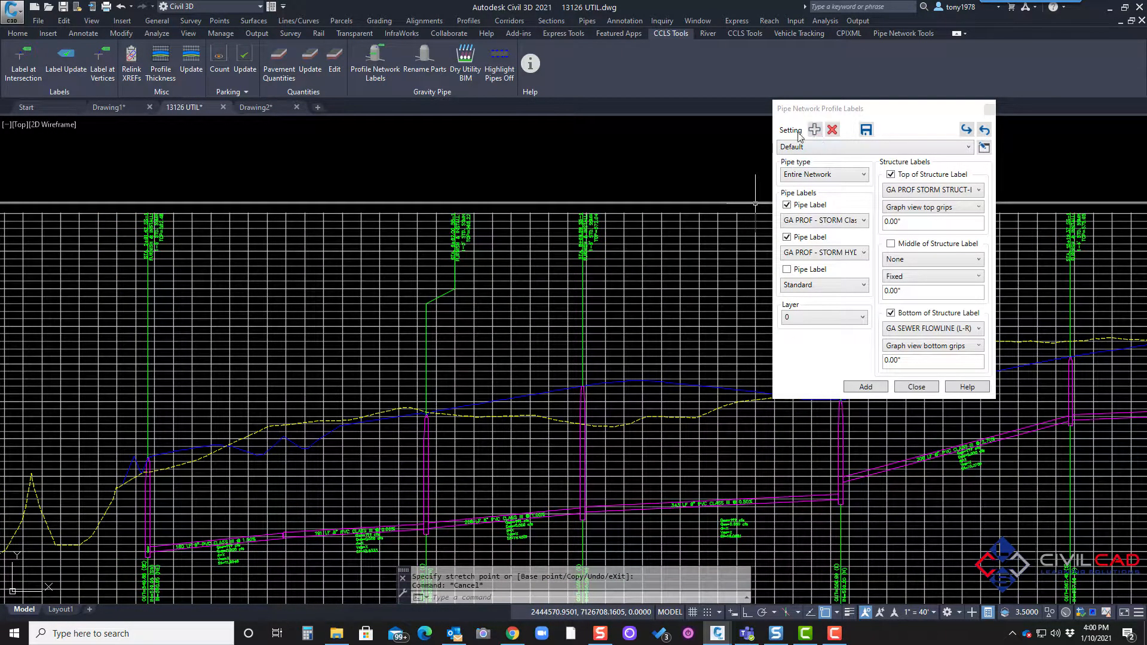
# Step: Create a new profile label setting named CCLS and close the Pipe Network Profile Labels dialog
pyautogui.click(865, 131)
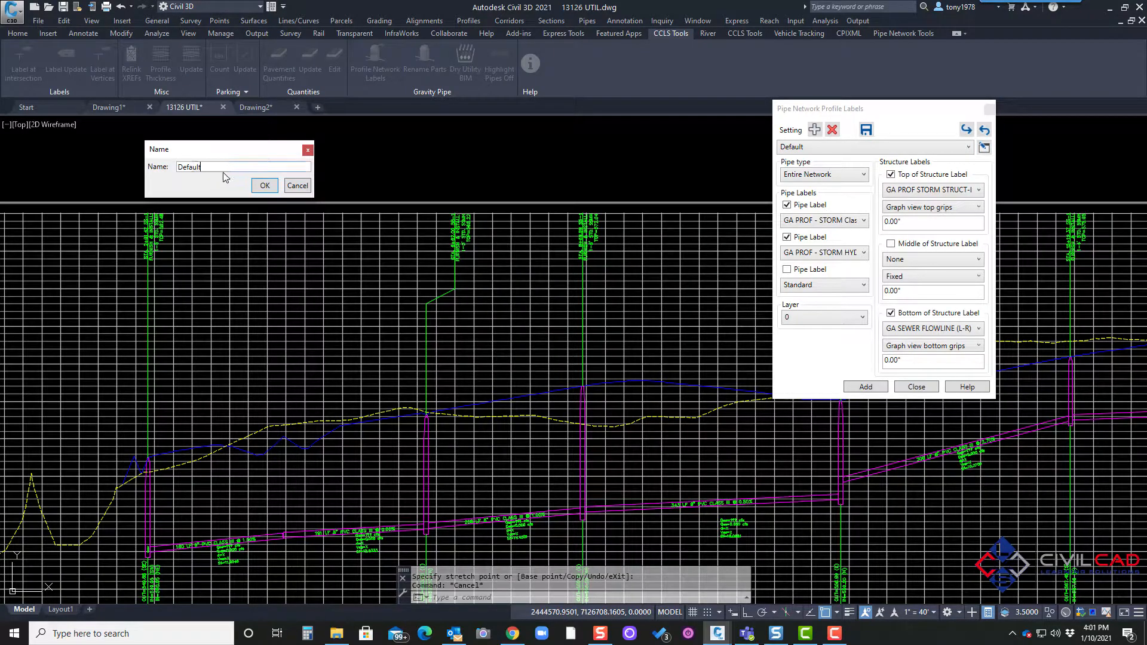
pyautogui.click(304, 191)
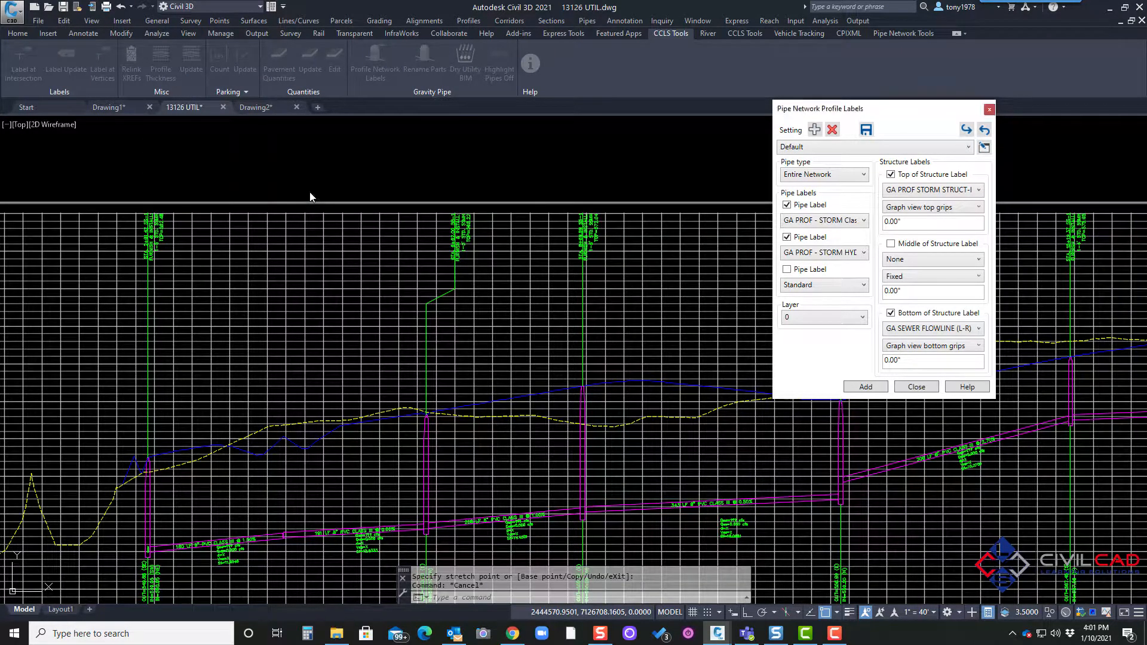
pyautogui.click(815, 129)
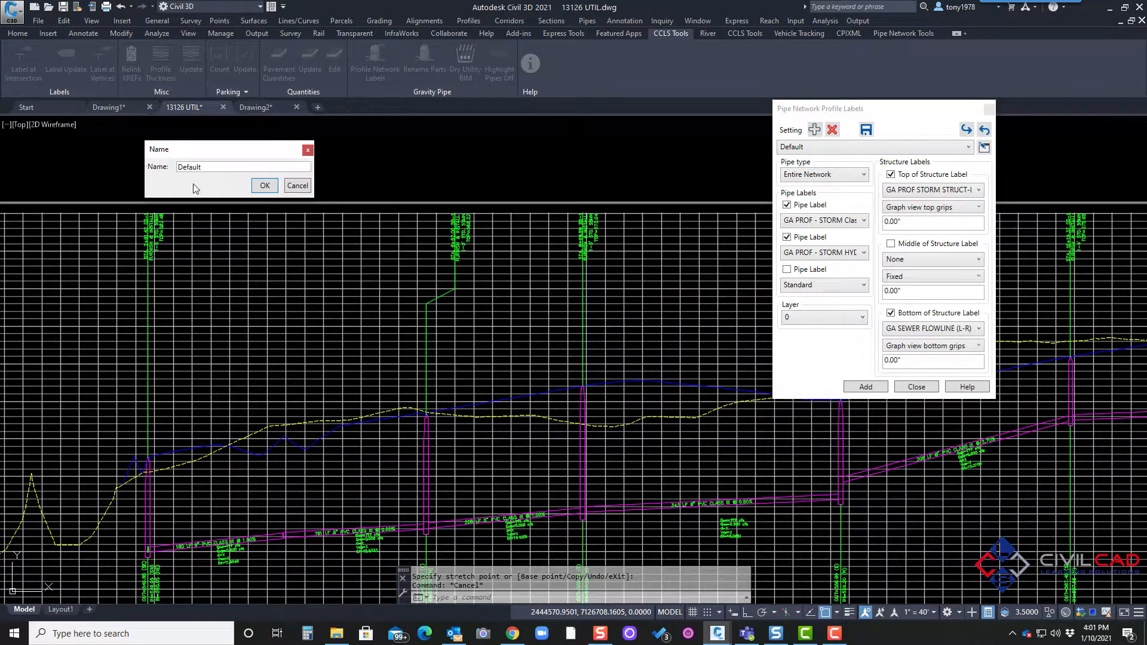
pyautogui.write('CCLS')
pyautogui.click(264, 185)
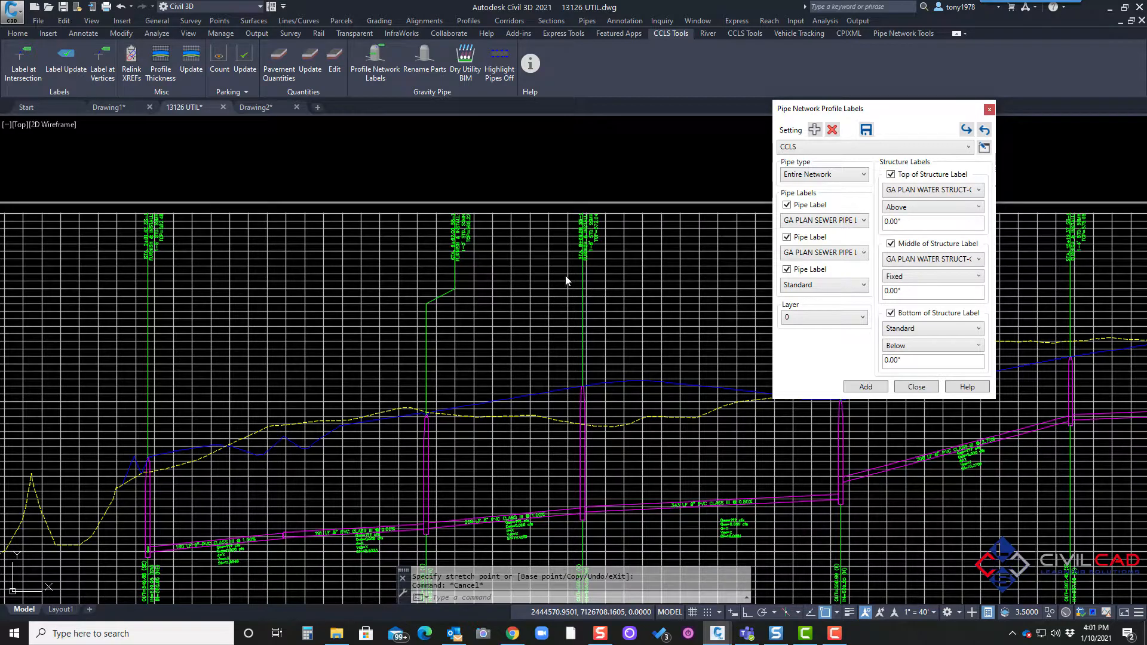
pyautogui.click(916, 388)
# Step: Try to pick the first three structures in profile view SS-1 for renaming with the Rename Parts tool
pyautogui.scroll(-2, 323, 154)
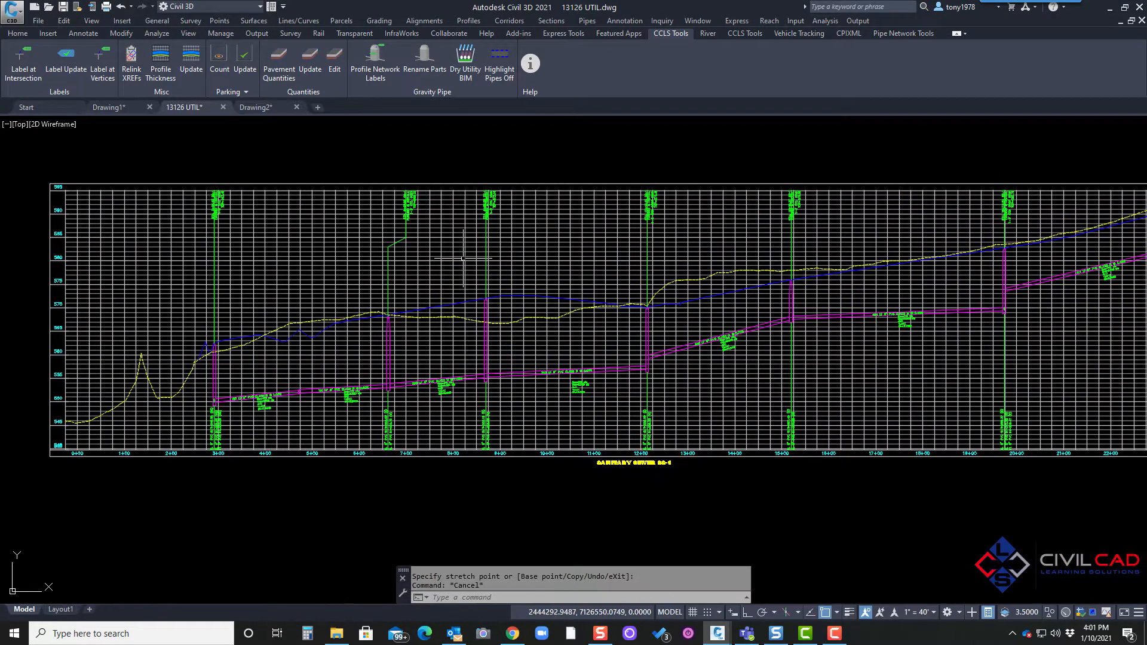
pyautogui.moveTo(444, 255); pyautogui.dragTo(425, 261, button='middle')
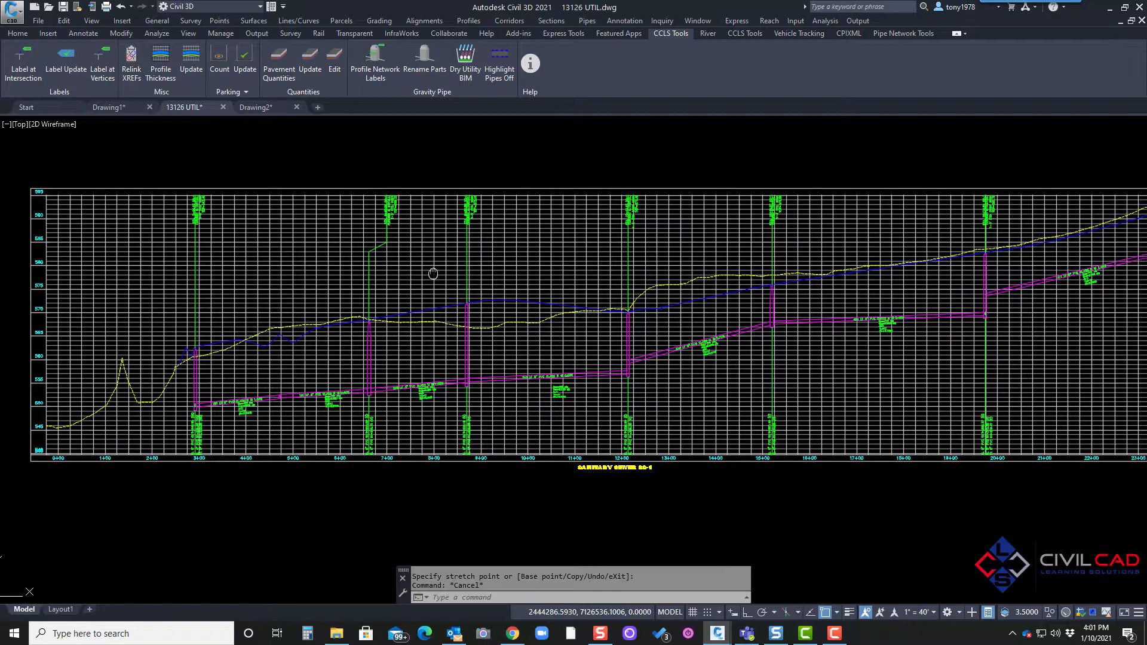
pyautogui.click(425, 56)
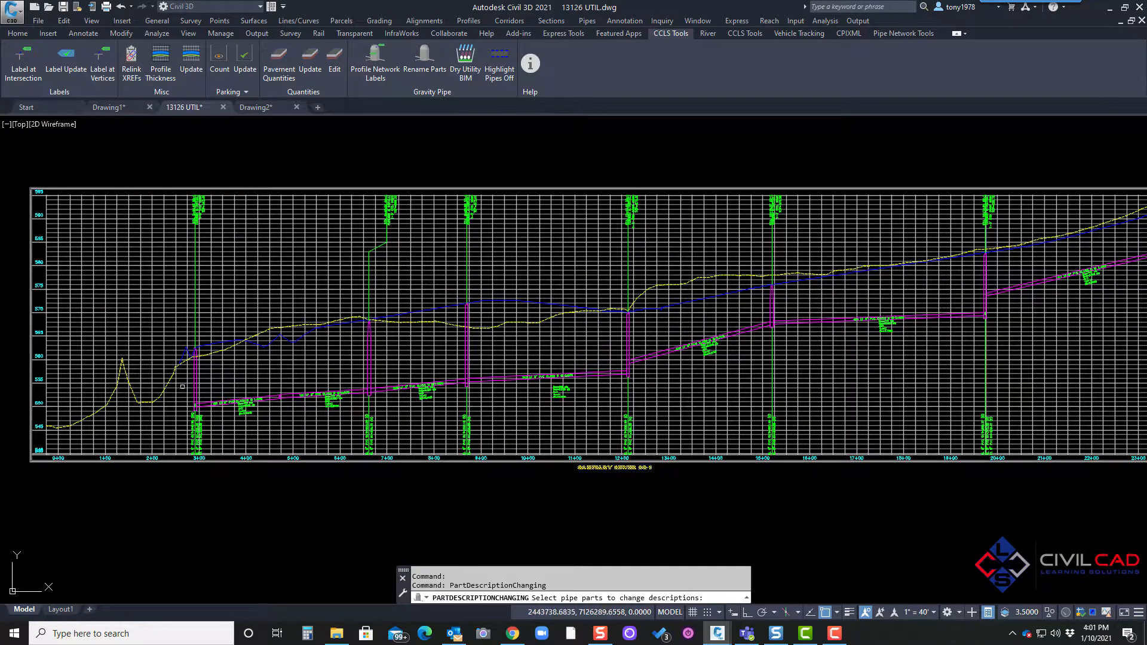
pyautogui.click(193, 375)
pyautogui.click(369, 347)
pyautogui.click(468, 334)
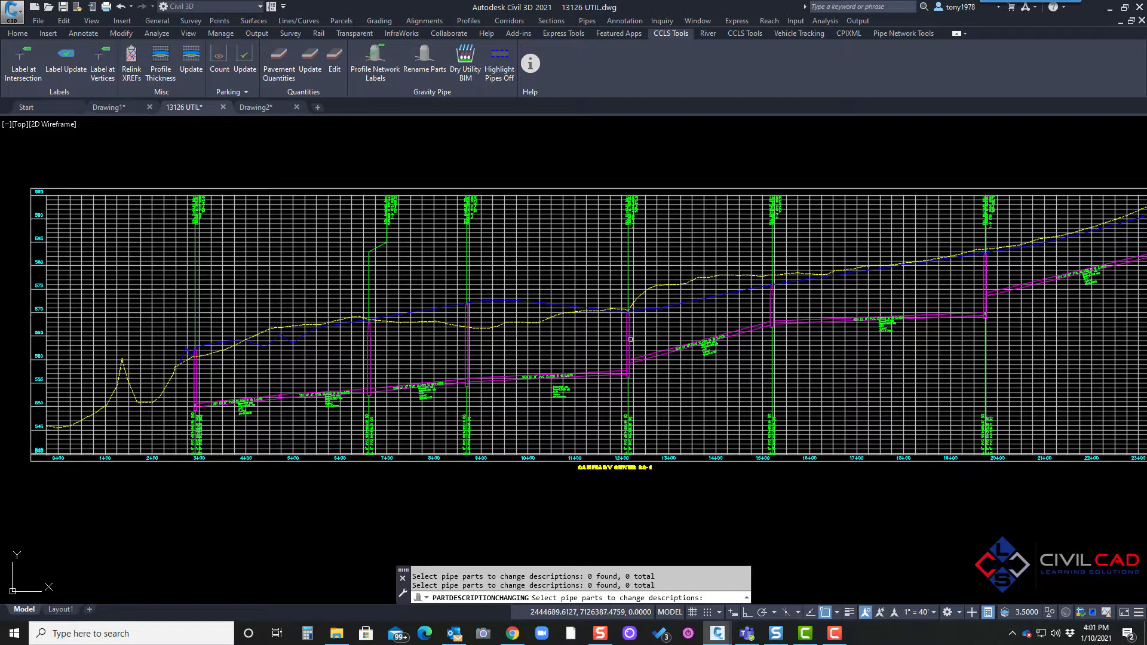
pyautogui.press('Return')
# Step: Start Rename Parts in plan view and pick the manhole at station 0+00 of the branch sewer and its adjoining pipes
pyautogui.scroll(-4, 540, 312)
pyautogui.scroll(-2, 539, 311)
pyautogui.scroll(-2, 367, 305)
pyautogui.moveTo(293, 269); pyautogui.dragTo(592, 284, button='middle')
pyautogui.scroll(3, 367, 266)
pyautogui.scroll(3, 283, 283)
pyautogui.scroll(1, 430, 202)
pyautogui.scroll(-1, 358, 299)
pyautogui.moveTo(431, 205); pyautogui.dragTo(346, 331, button='middle')
pyautogui.click(424, 59)
pyautogui.scroll(4, 343, 350)
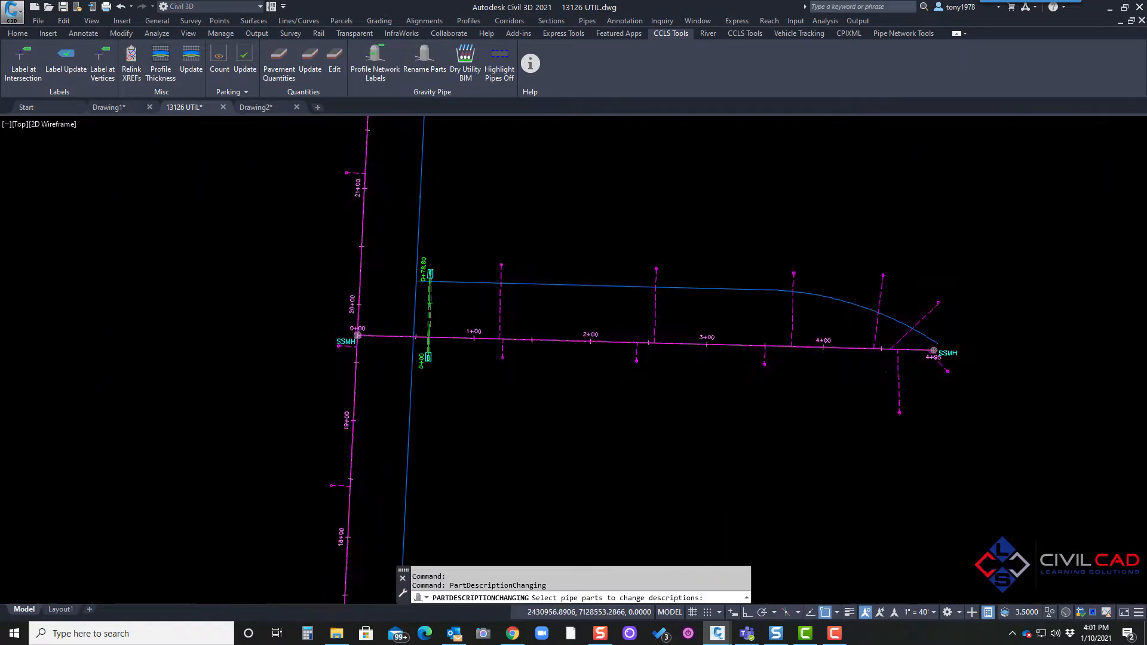
pyautogui.click(370, 320)
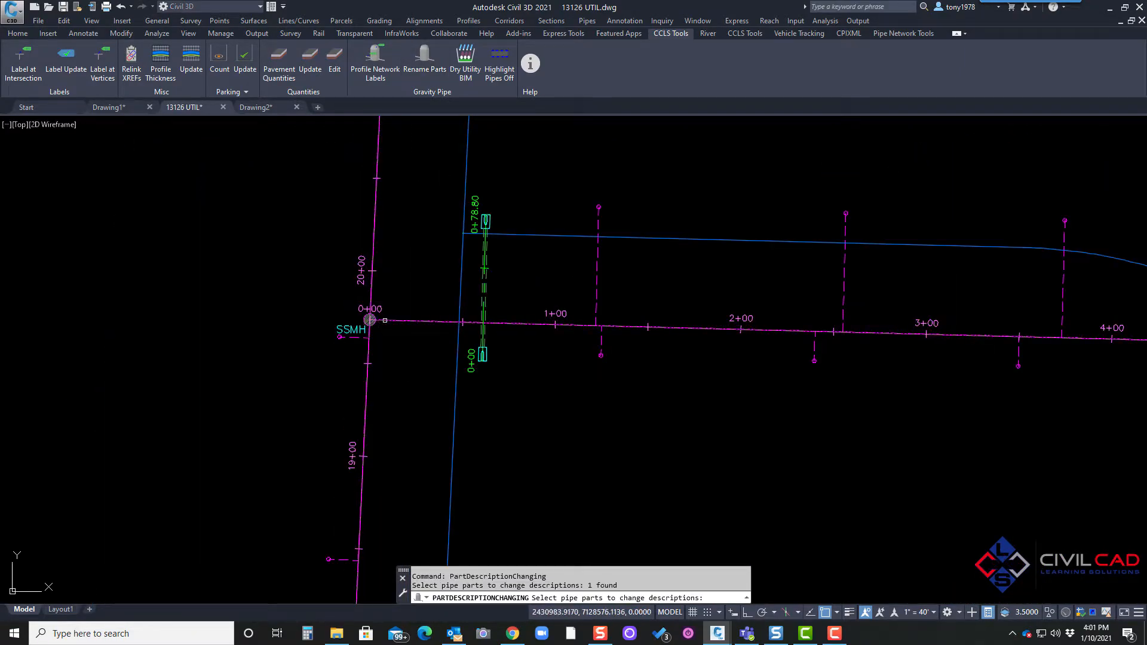
pyautogui.scroll(3, 381, 319)
pyautogui.click(377, 313)
pyautogui.click(351, 308)
# Step: Add the manhole at station 4+95 and the branch pipe leading to it, then finish the part selection
pyautogui.scroll(-4, 442, 311)
pyautogui.moveTo(641, 295); pyautogui.dragTo(559, 296, button='middle')
pyautogui.scroll(4, 683, 318)
pyautogui.scroll(-4, 570, 322)
pyautogui.scroll(5, 839, 324)
pyautogui.click(824, 321)
pyautogui.click(781, 321)
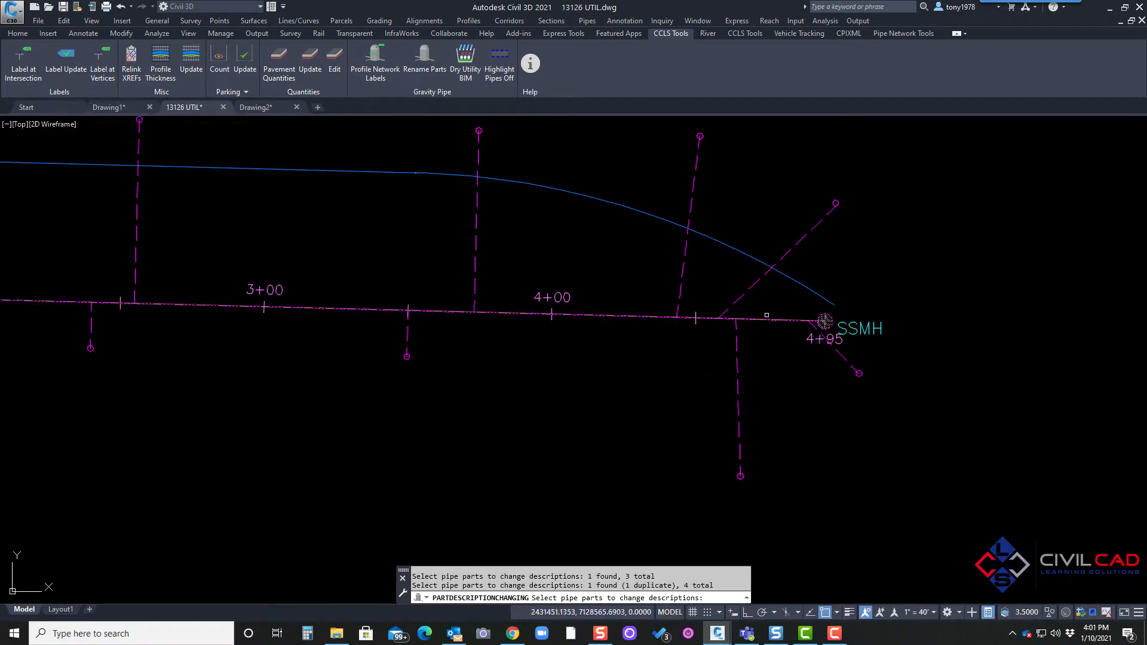
pyautogui.click(371, 306)
pyautogui.click(364, 314)
pyautogui.scroll(-1, 376, 300)
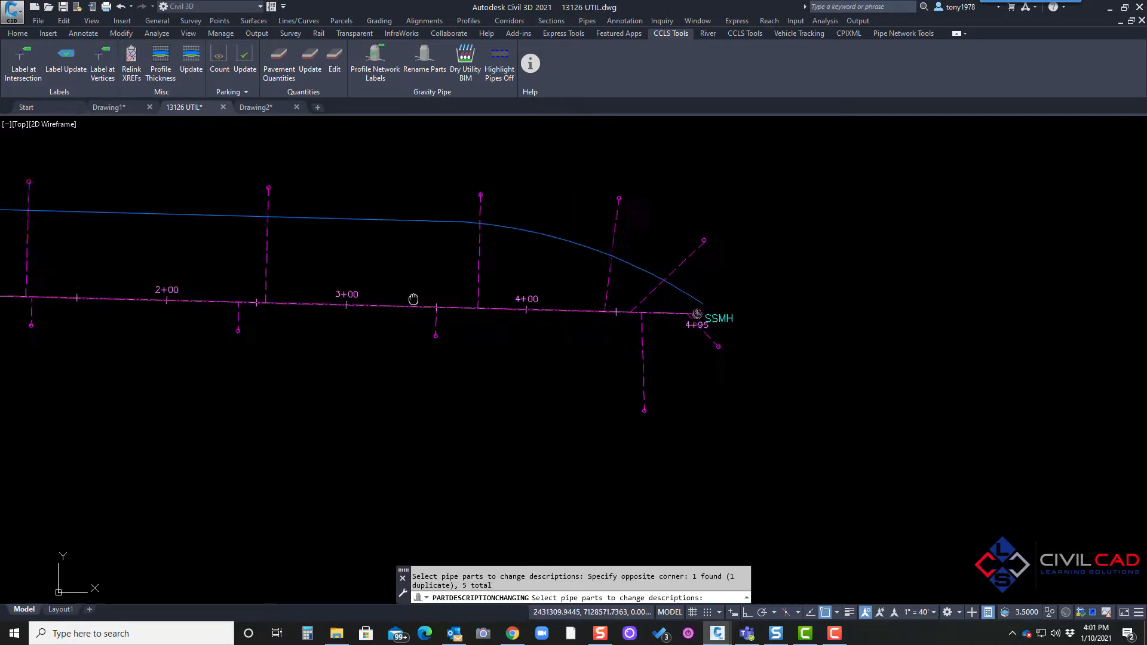
pyautogui.moveTo(373, 300); pyautogui.dragTo(475, 296, button='middle')
pyautogui.click(760, 309)
pyautogui.press('Return')
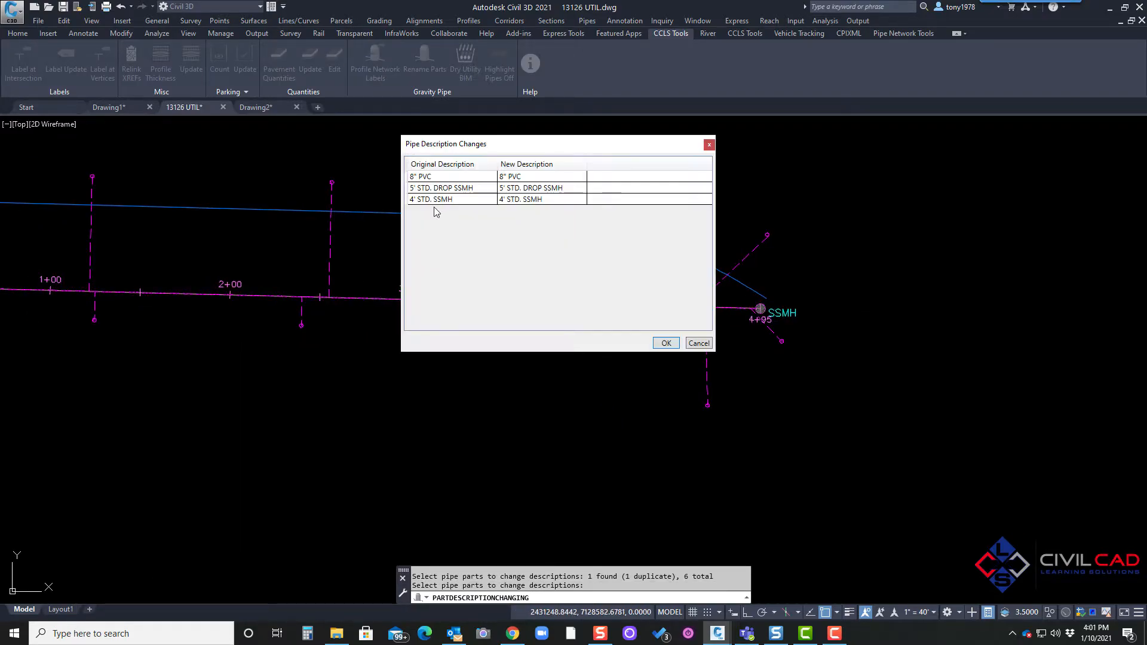
# Step: Set the new description of the 5' STD. DROP SSMH part to 5' STD. DROP SSMH #2
pyautogui.click(542, 176)
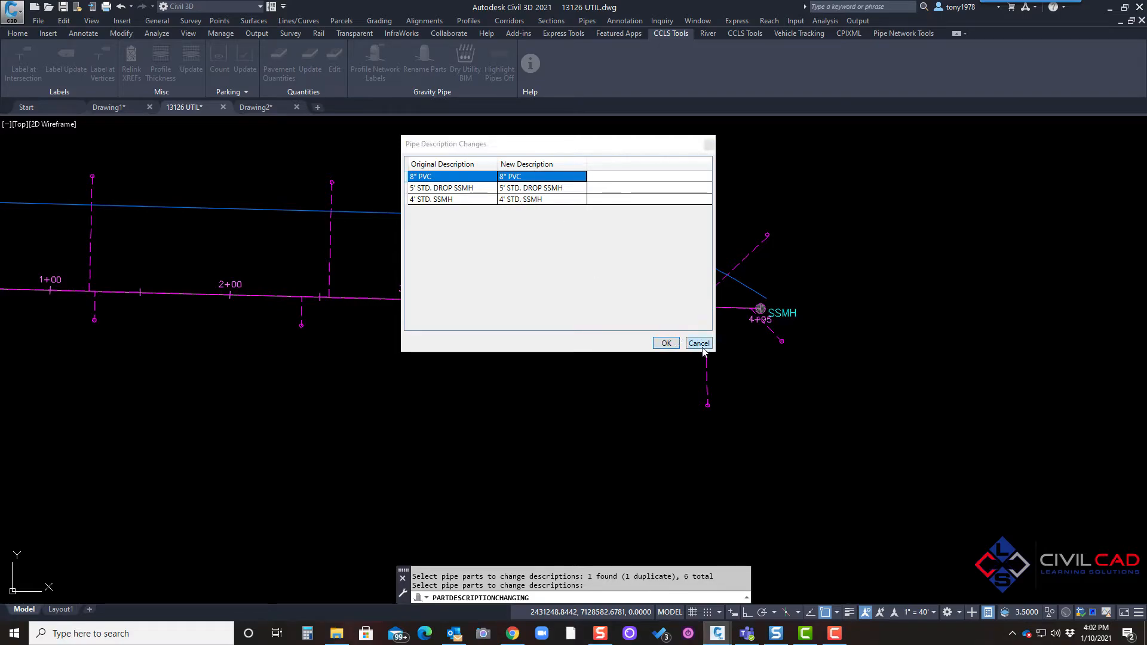
pyautogui.click(431, 198)
pyautogui.click(428, 192)
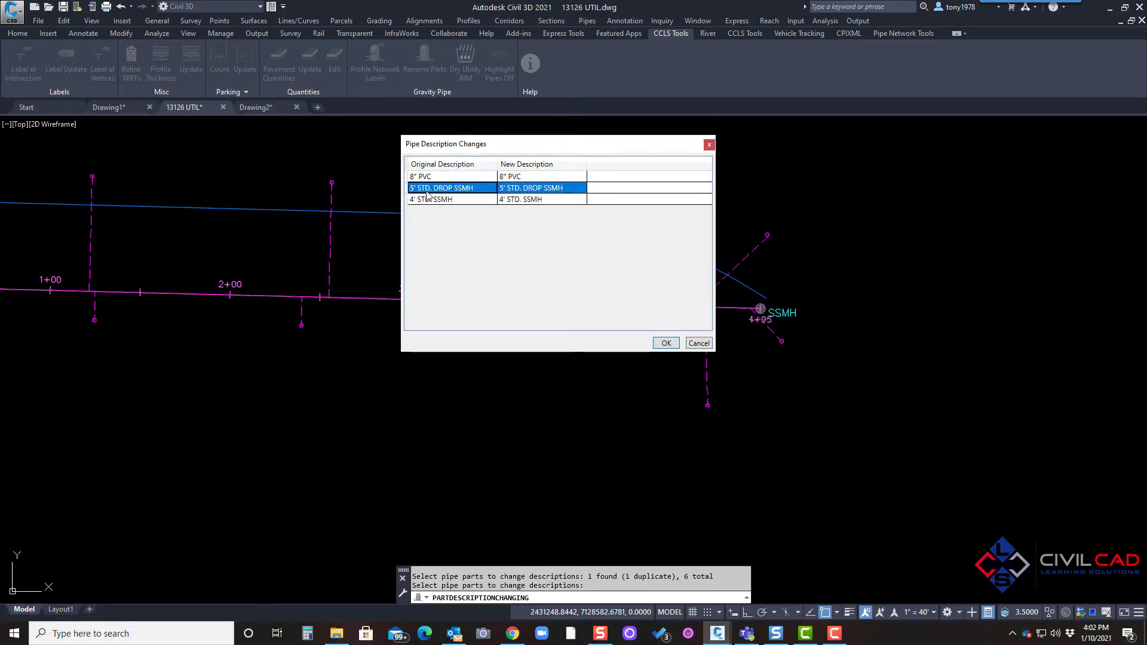
pyautogui.click(564, 190)
pyautogui.click(564, 191)
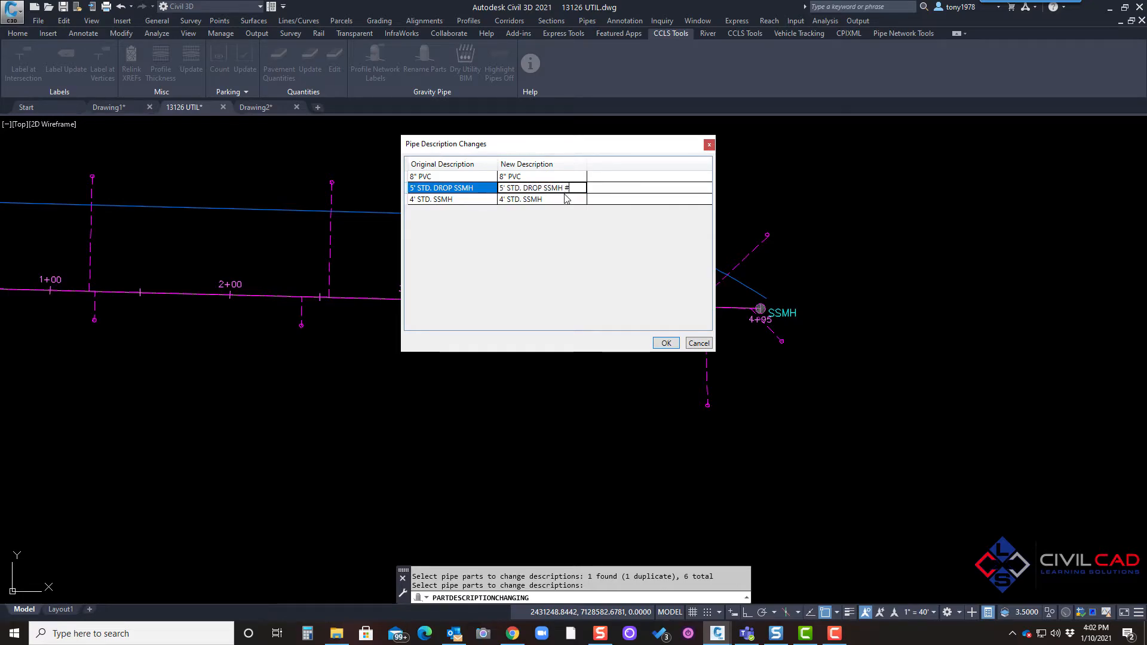
# Step: Set the new description of the 4' STD. SSMH part to 4' STD. SSMH # and apply the description changes
pyautogui.click(544, 204)
pyautogui.click(547, 201)
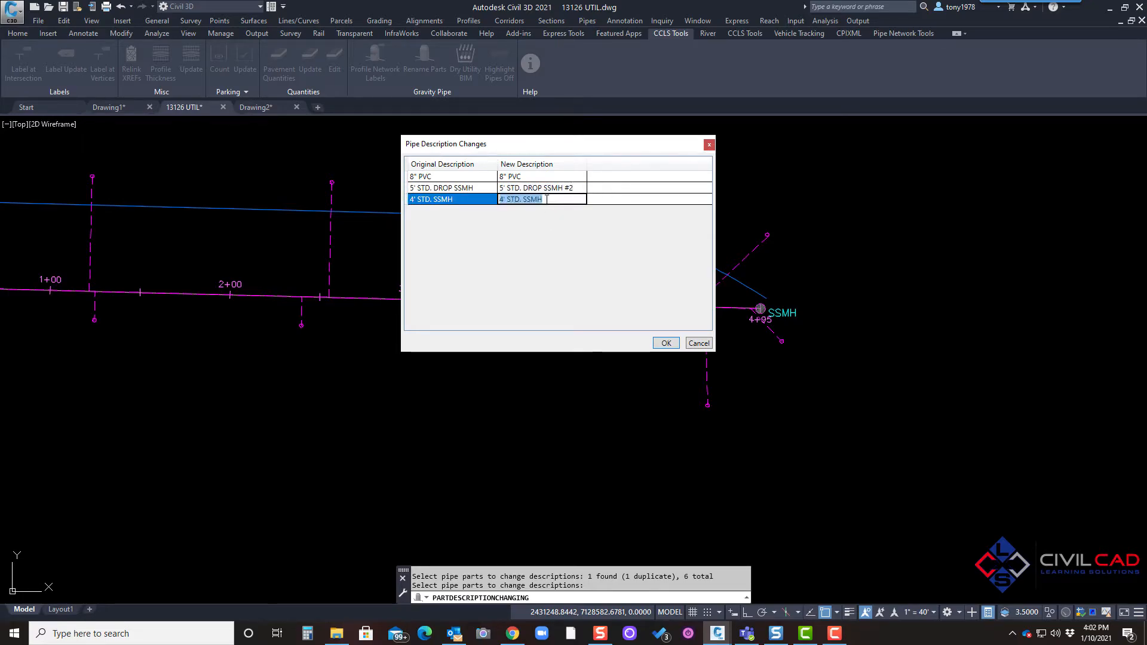
pyautogui.click(546, 201)
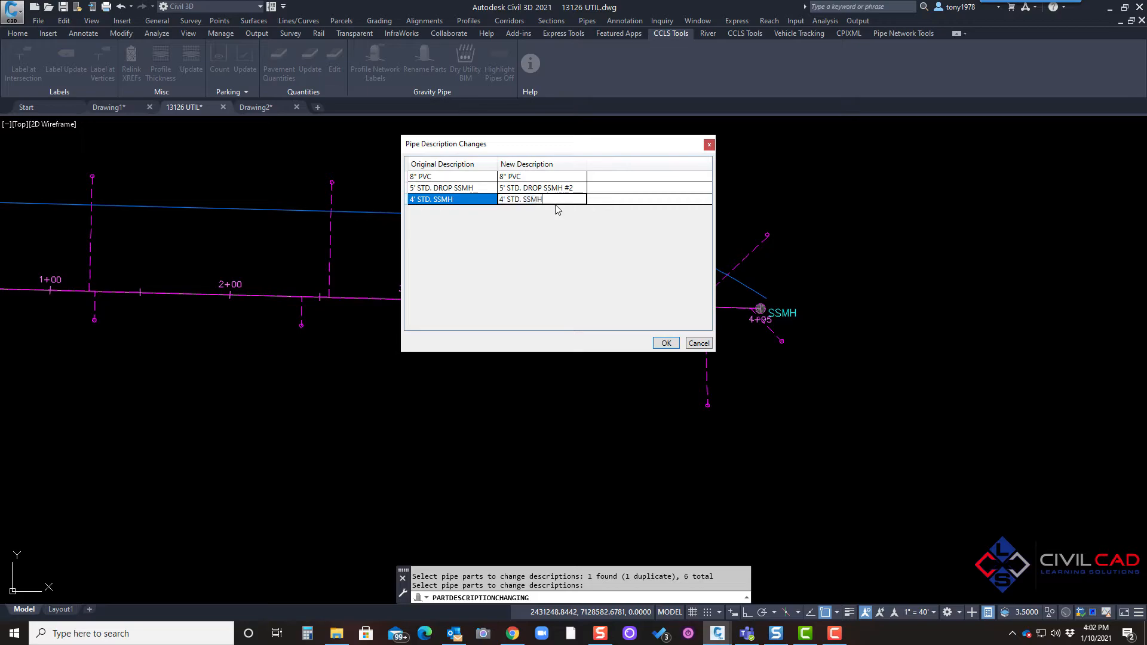
pyautogui.click(666, 343)
# Step: Check the description of the manhole at station 4+95, open its description editor and close it without changes
pyautogui.scroll(4, 758, 306)
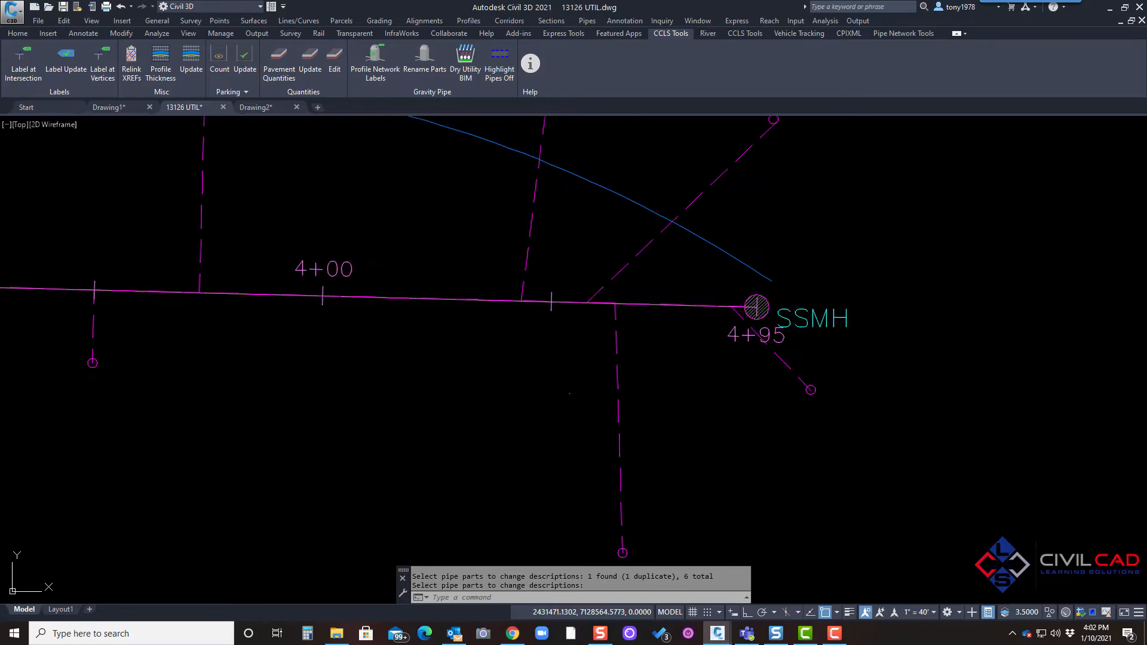
pyautogui.click(757, 306)
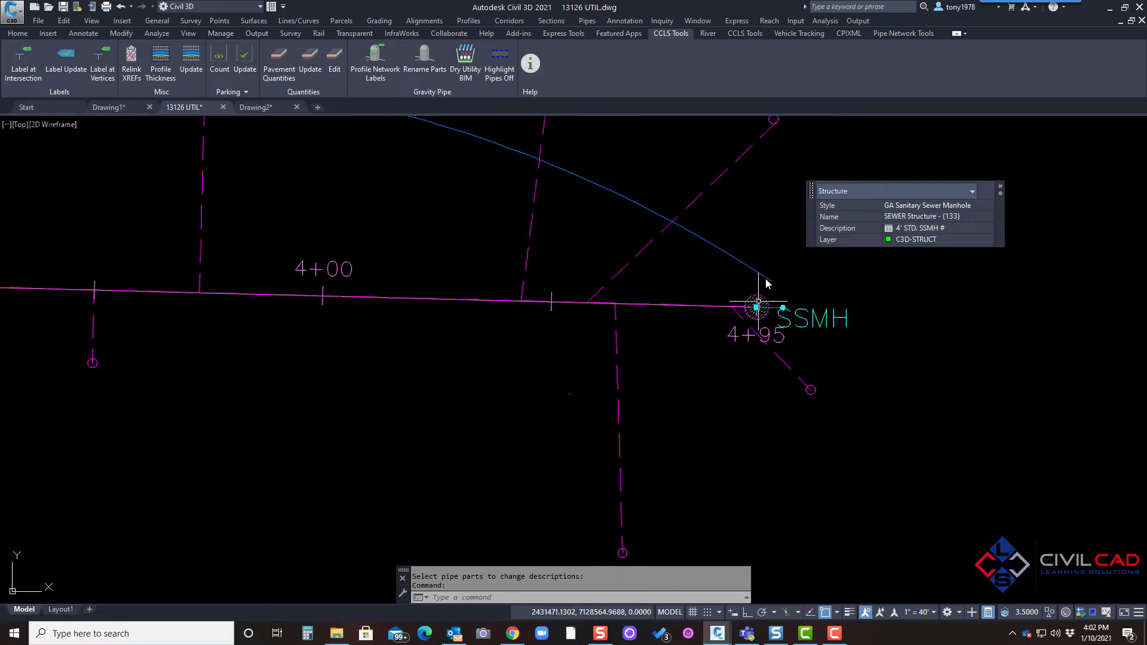
pyautogui.click(952, 231)
pyautogui.click(572, 349)
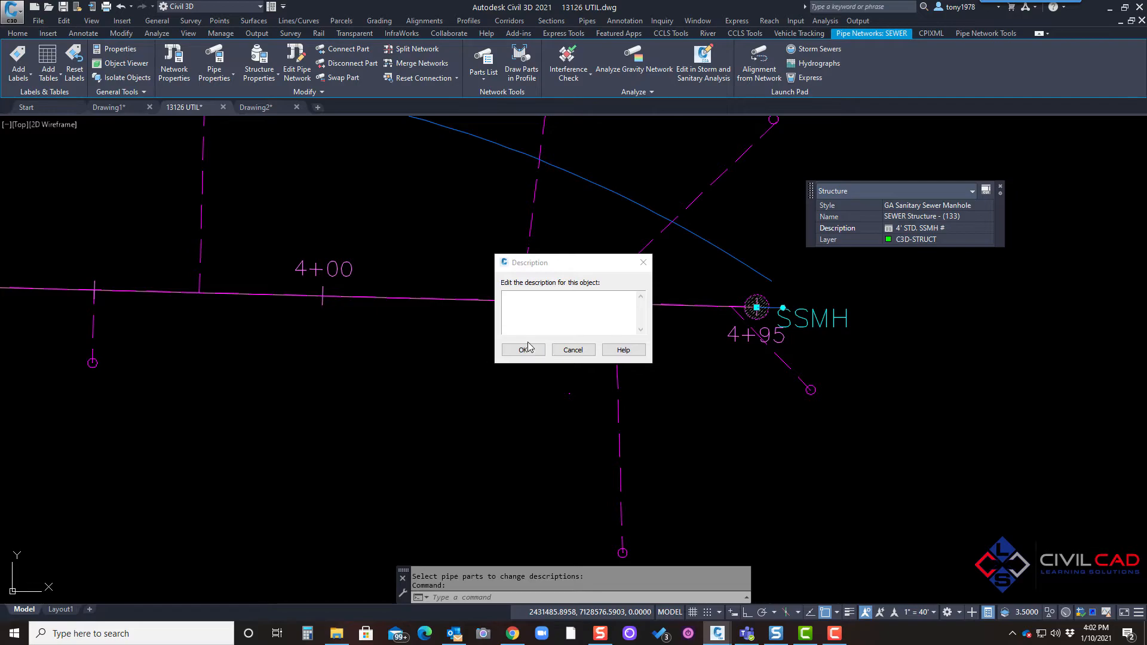
pyautogui.click(588, 349)
pyautogui.press('Escape')
# Step: Select the surrounding pipe network parts with a crossing window for Rename Parts, review their descriptions and cancel
pyautogui.scroll(-8, 524, 362)
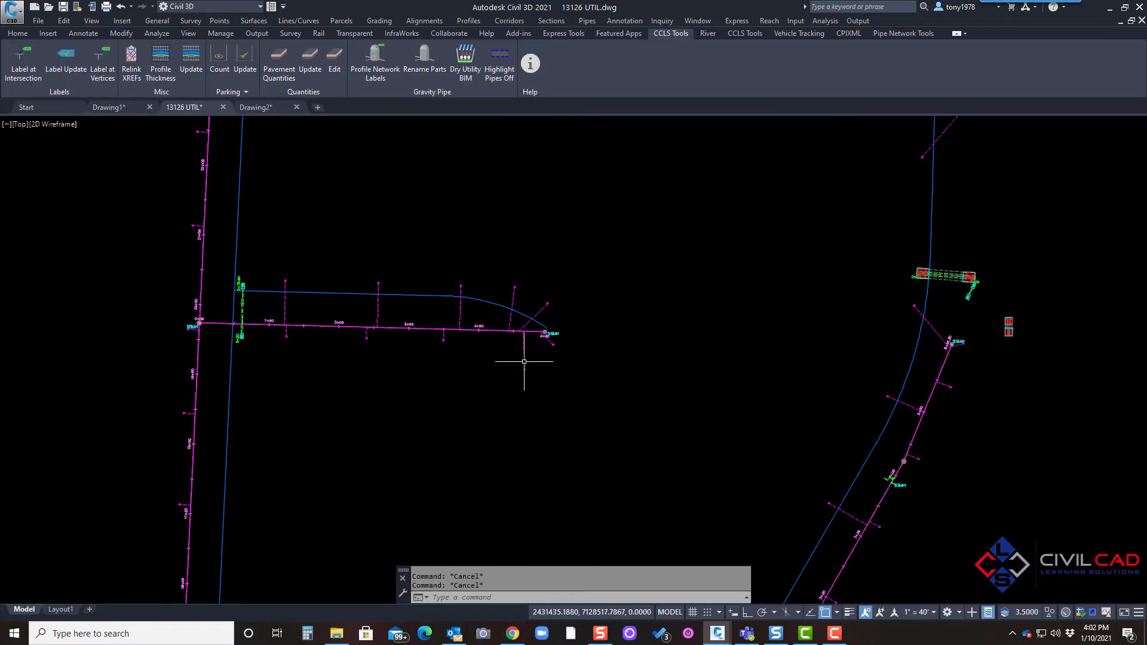
pyautogui.scroll(-3, 520, 346)
pyautogui.moveTo(504, 299)
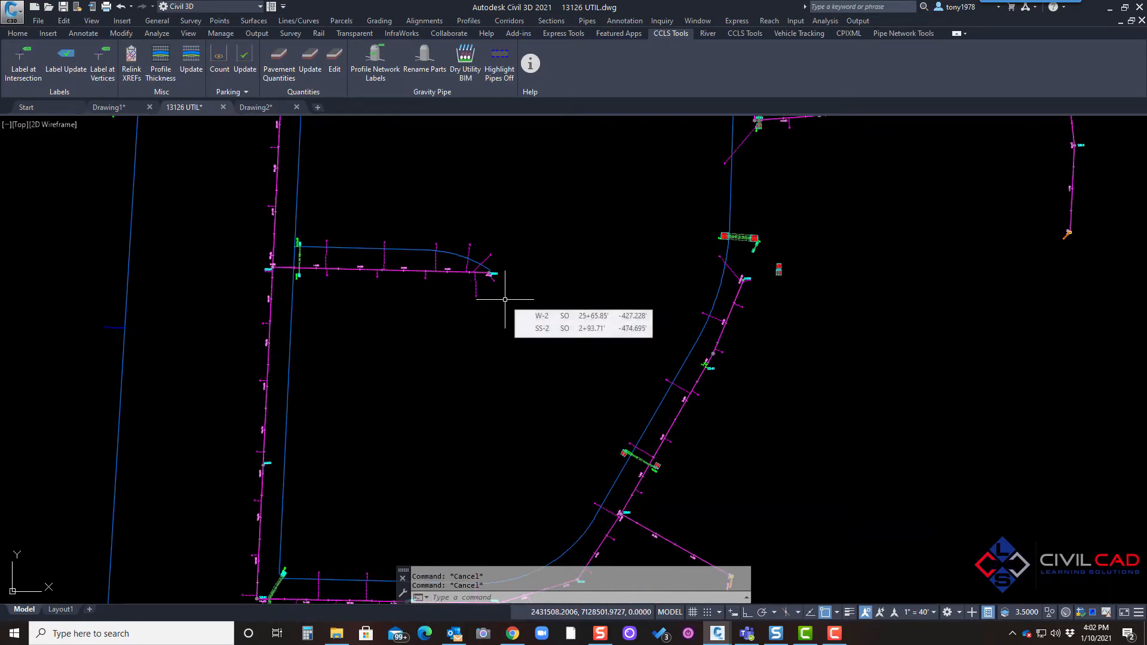
pyautogui.scroll(-2, 489, 173)
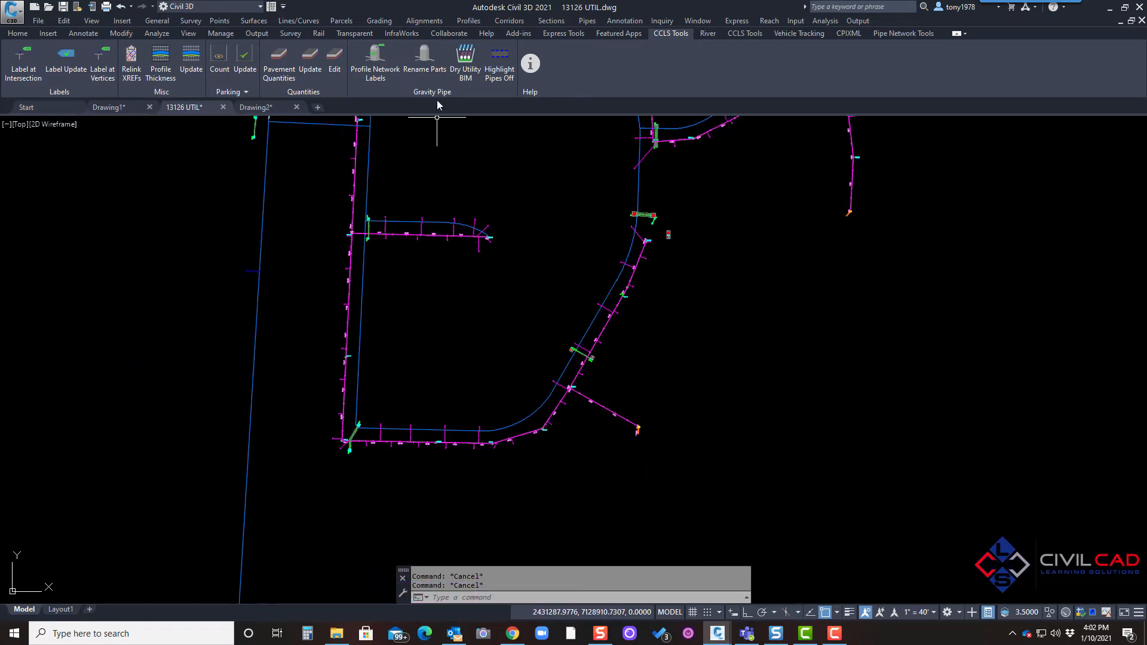
pyautogui.press('Return')
pyautogui.click(738, 180)
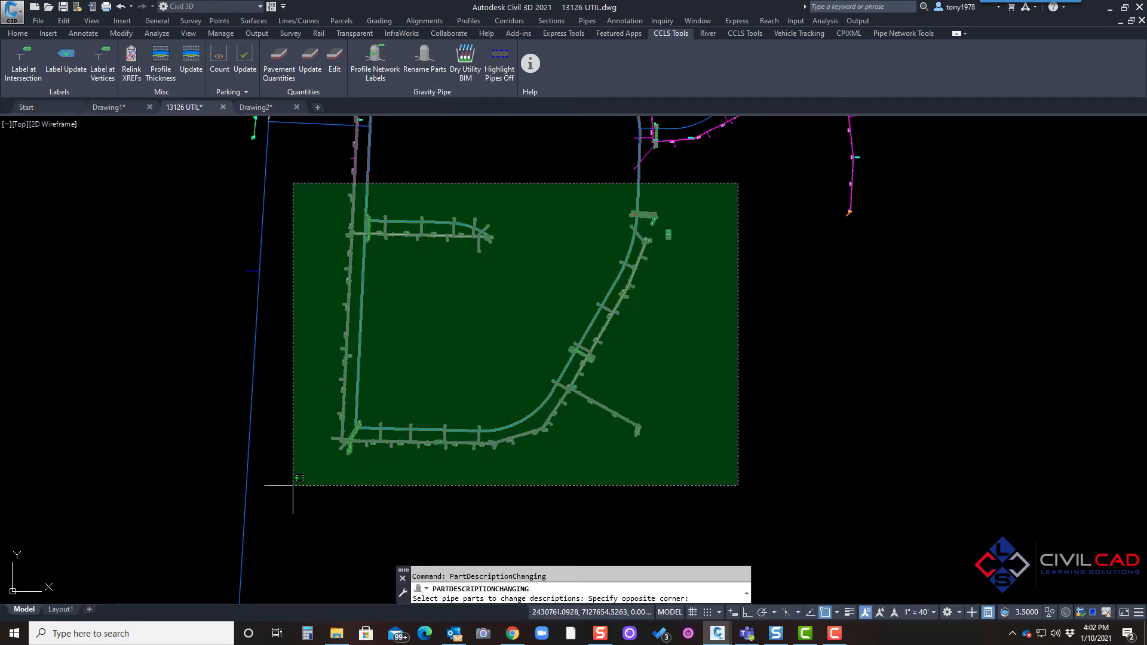
pyautogui.click(269, 538)
pyautogui.press('Return')
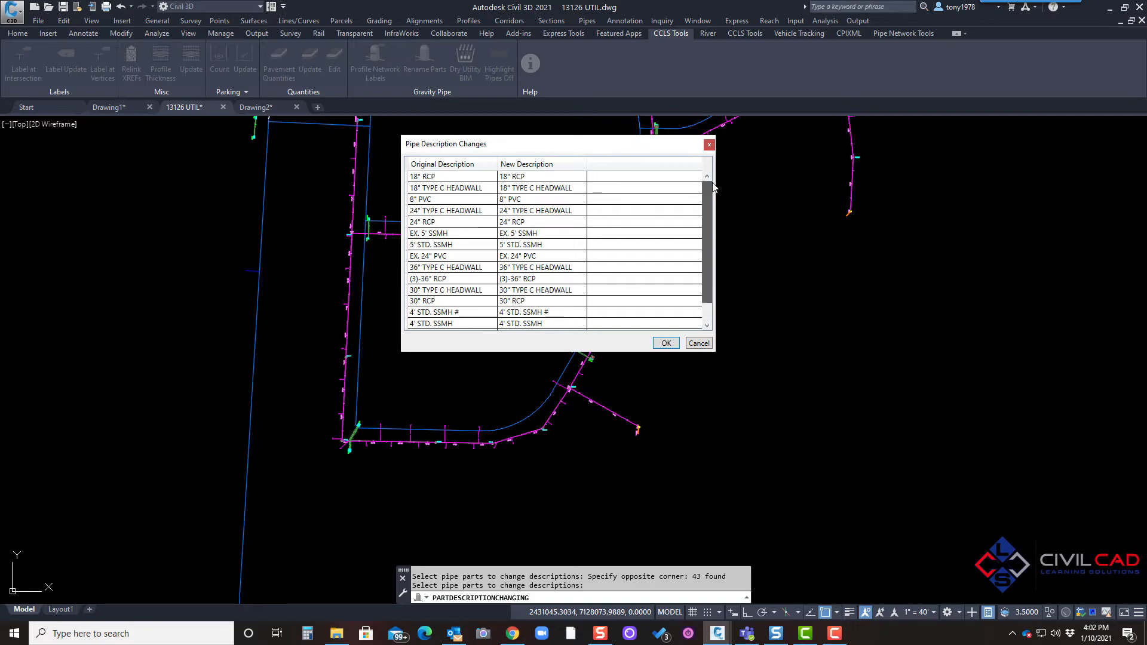
pyautogui.click(699, 344)
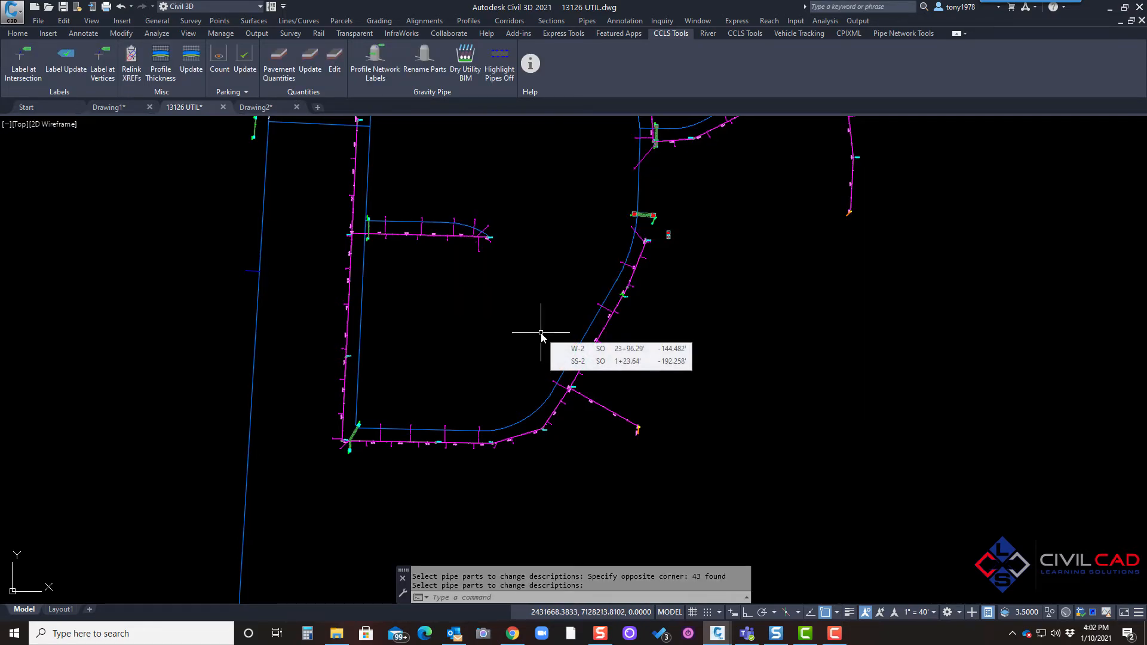